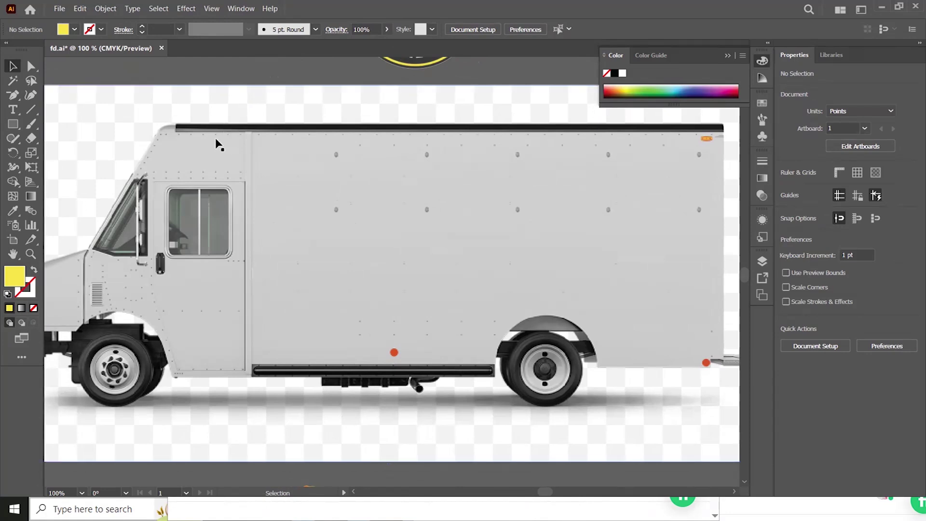
Step: Lock the truck image so it stays fixed while tracing over it
left_click(247, 183)
left_click(107, 9)
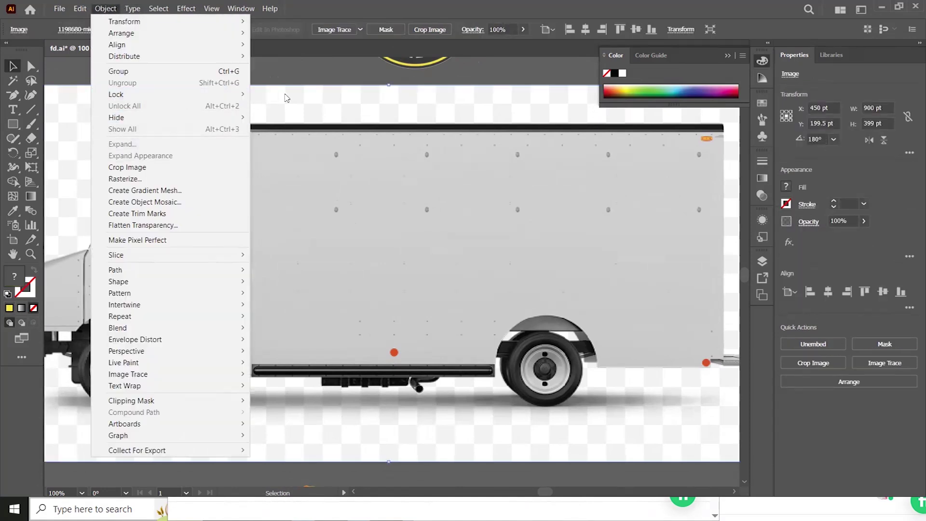
mouse_move(222, 96)
left_click(273, 95)
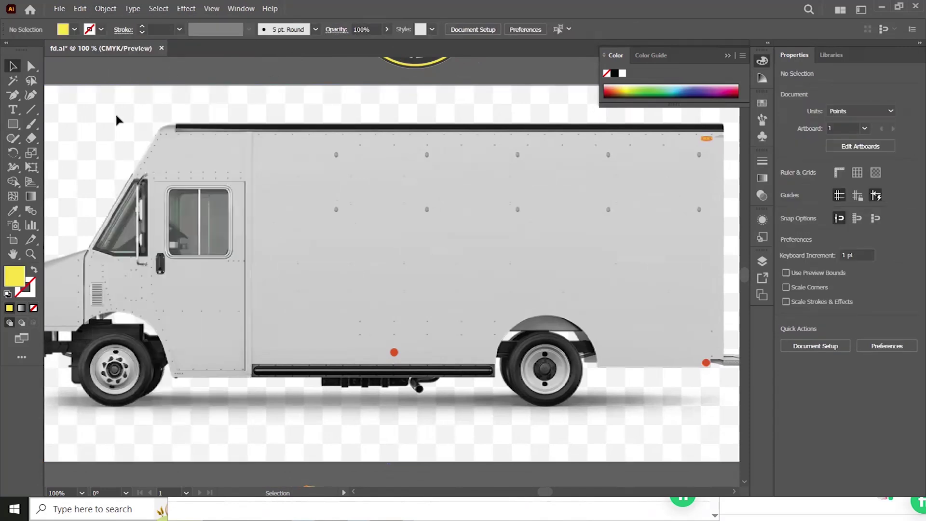
Step: Activate the Pen tool and set the fill to none for tracing the truck body
key("ctrl+equal")
key("ctrl+equal")
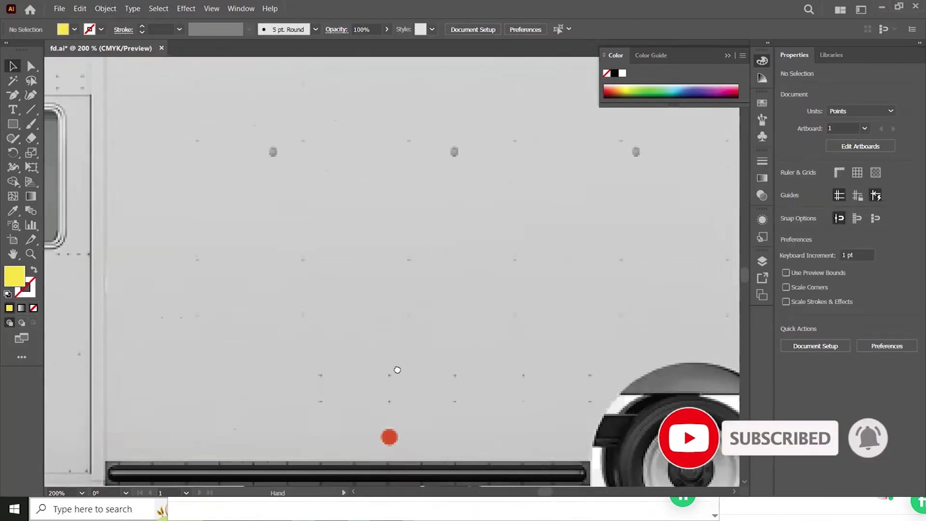
left_click_drag(395, 370, 138, 362)
left_click_drag(723, 366, 624, 364)
left_click_drag(7, 92, 64, 90)
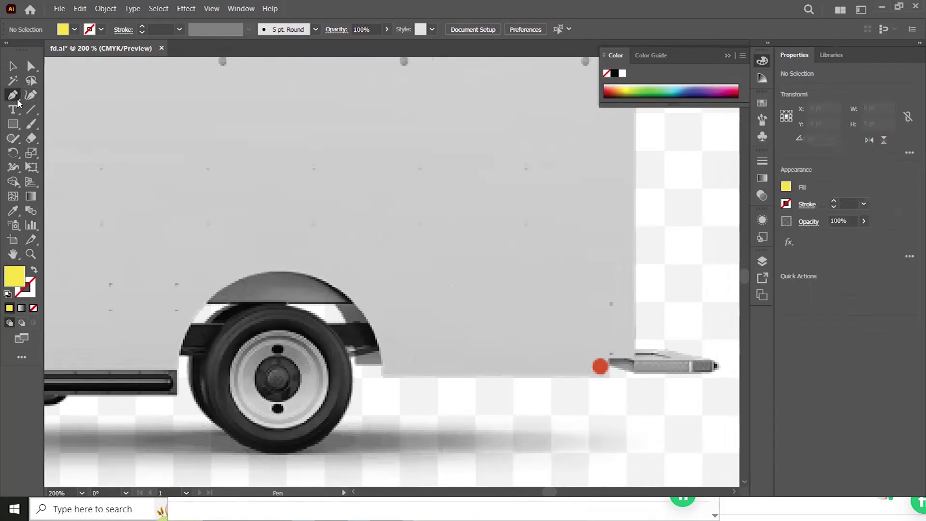
left_click_drag(26, 101, 30, 152)
left_click(34, 308)
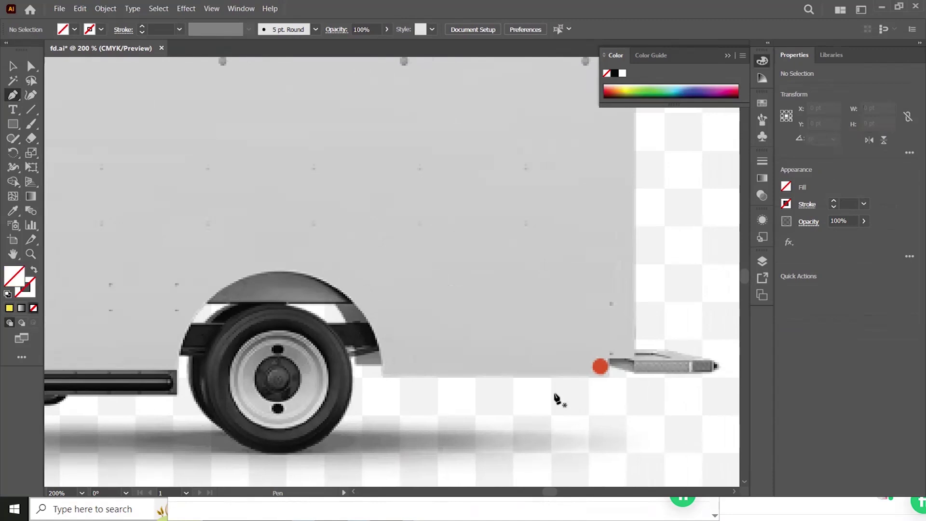
Step: Trace the truck's lower rear edge with straight segments from behind the rear wheel around the notch above the rear bumper
key("ctrl+equal")
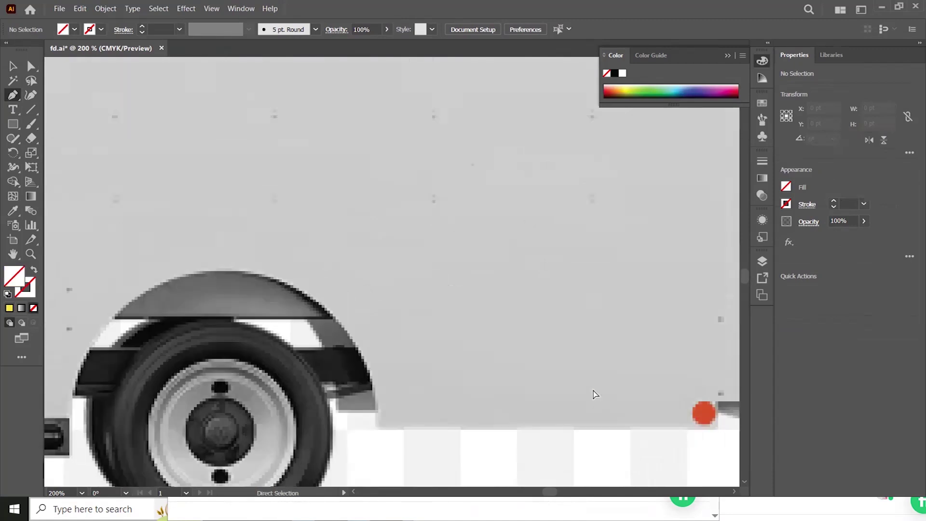
left_click_drag(597, 420, 391, 362)
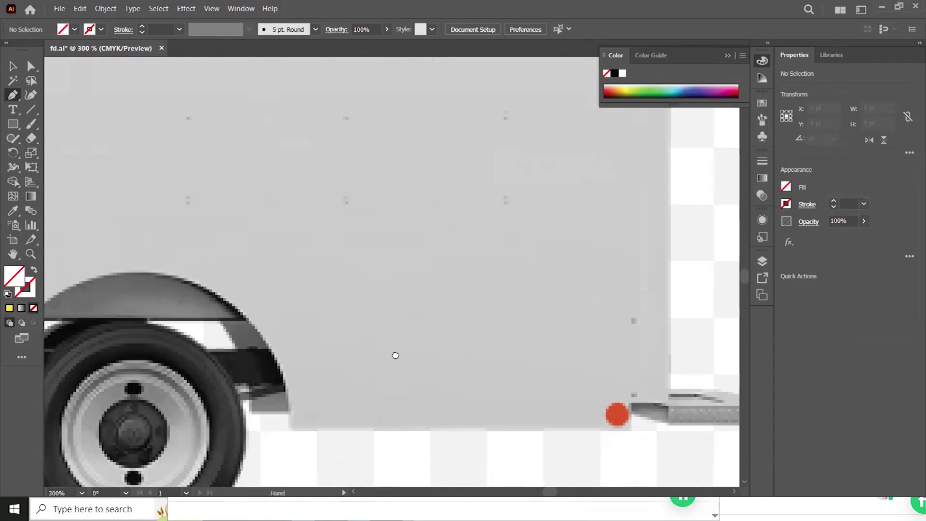
left_click(166, 376)
left_click(507, 375)
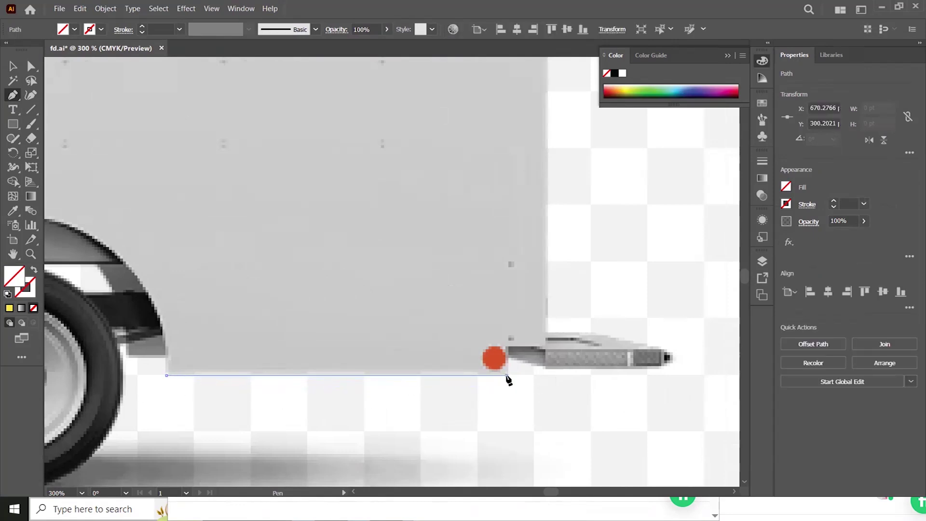
left_click(509, 348)
left_click(548, 347)
Step: Continue the outline up the truck's rear edge and forward beneath the black roof rail, ending at the rail's front upper corner
key("space")
left_click_drag(554, 214, 552, 436)
left_click_drag(558, 244, 542, 416)
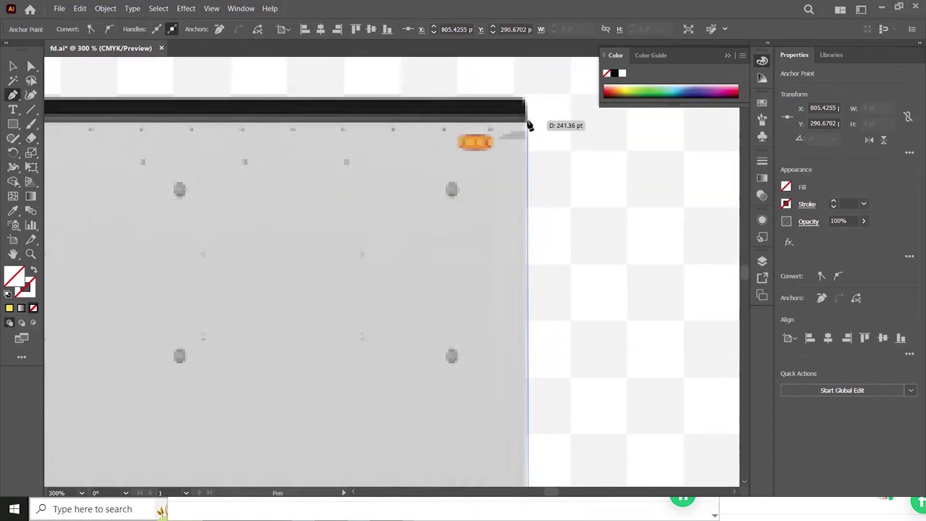
key("space")
left_click_drag(345, 165, 588, 188)
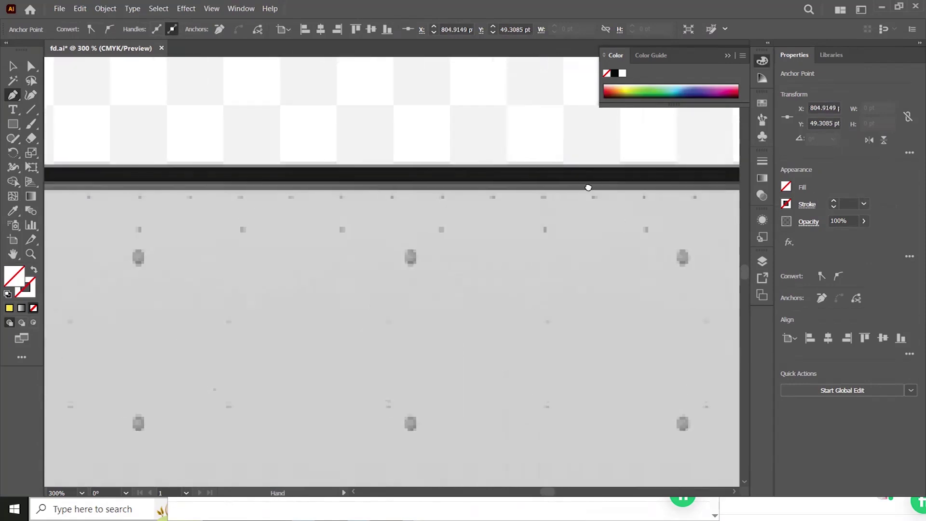
left_click_drag(341, 196, 533, 232)
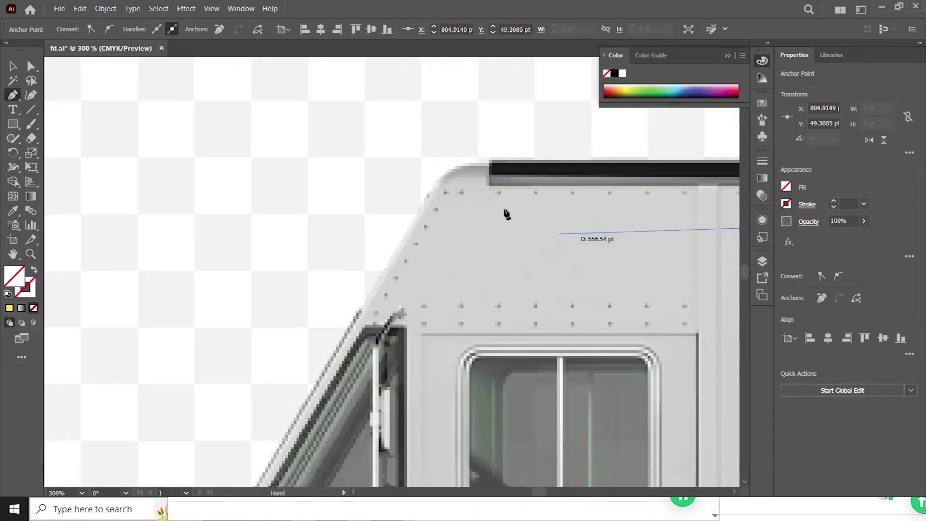
left_click(490, 162)
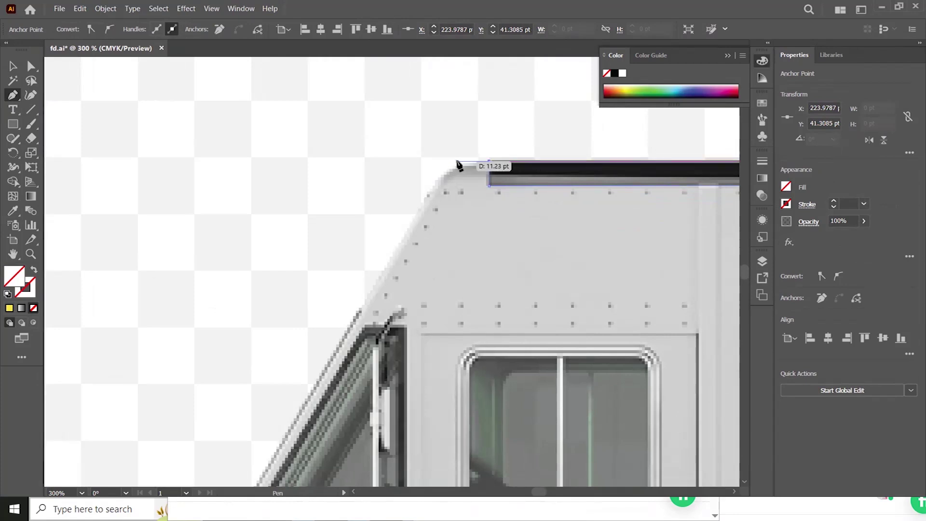
Step: Extend the outline over the cab's front roof corner and down the windshield edge to the base of the hood
left_click(436, 174)
left_click_drag(446, 199, 447, 191)
scroll(304, 204, "down", 5)
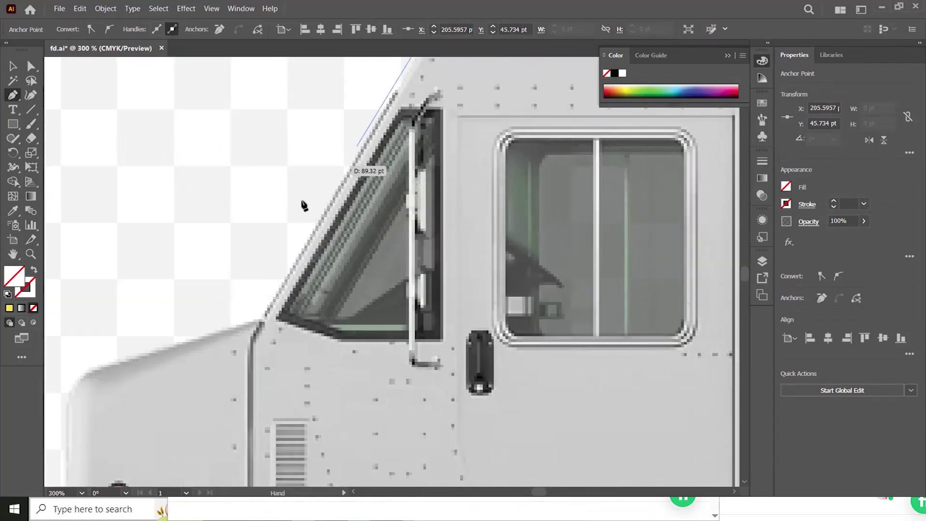
left_click(260, 317)
Step: Trace the hood, the truck's front edge and the lower front panel edge up to the front wheel arch
left_click_drag(191, 323, 378, 275)
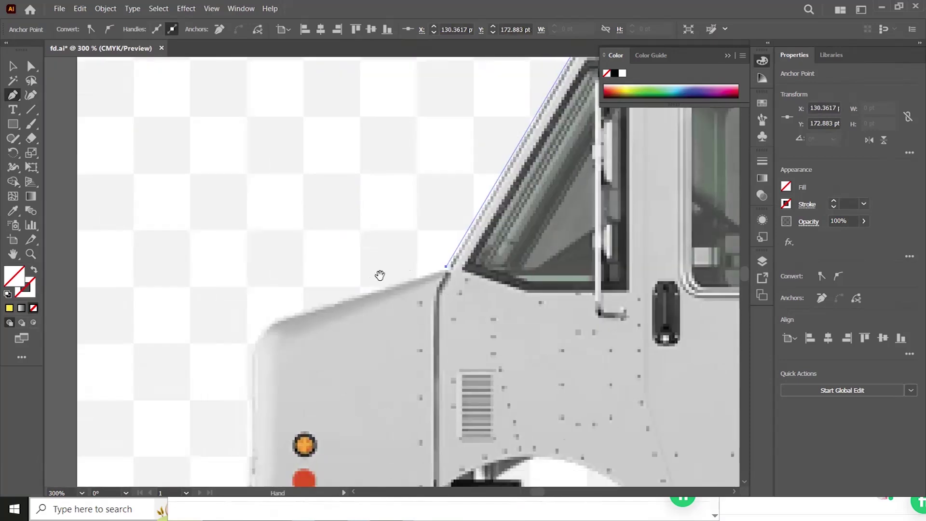
left_click(275, 318)
left_click(253, 342)
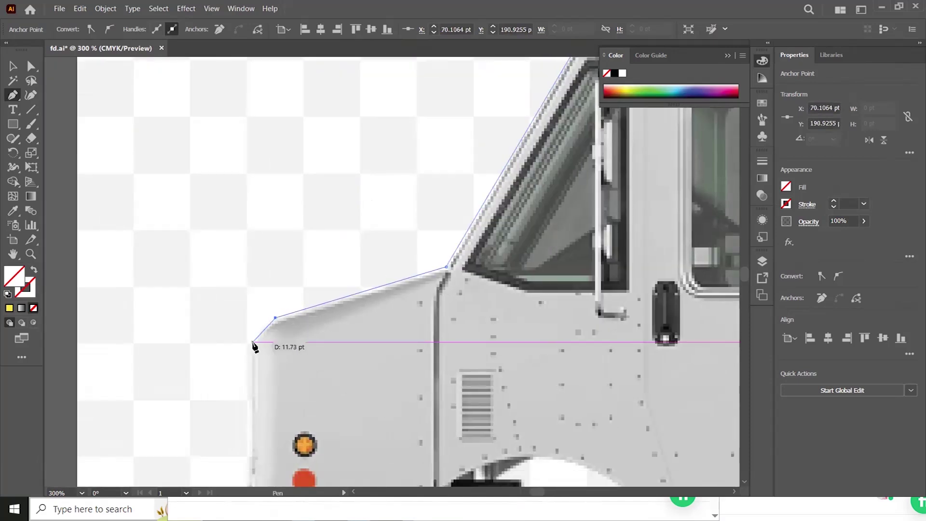
left_click_drag(241, 270, 145, 27)
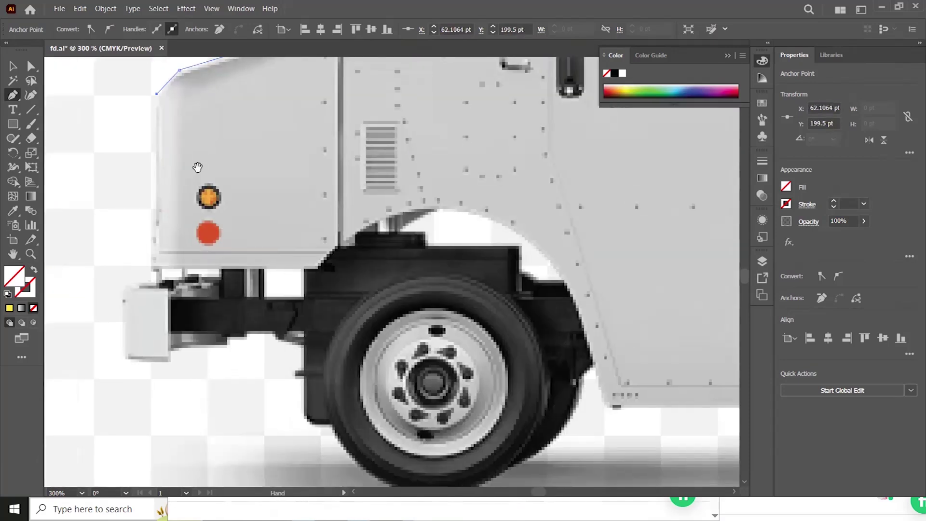
left_click(149, 268)
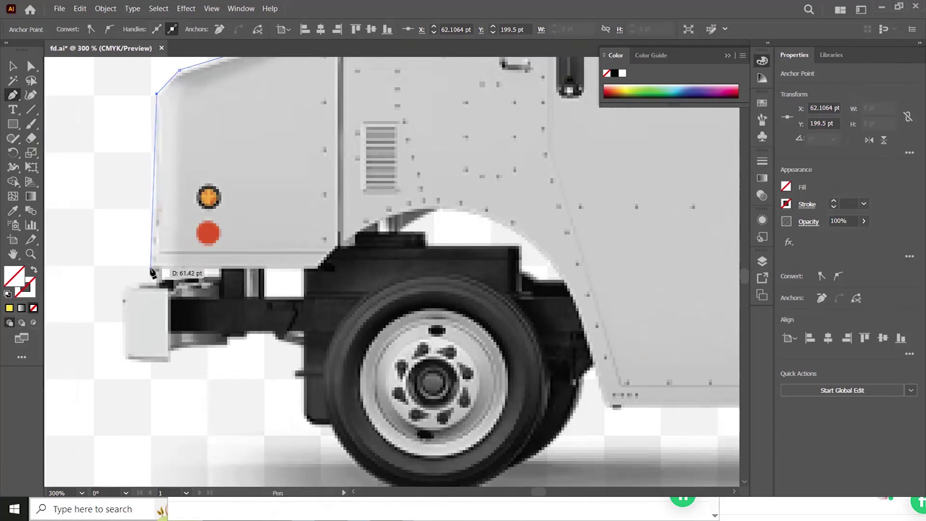
left_click(320, 270)
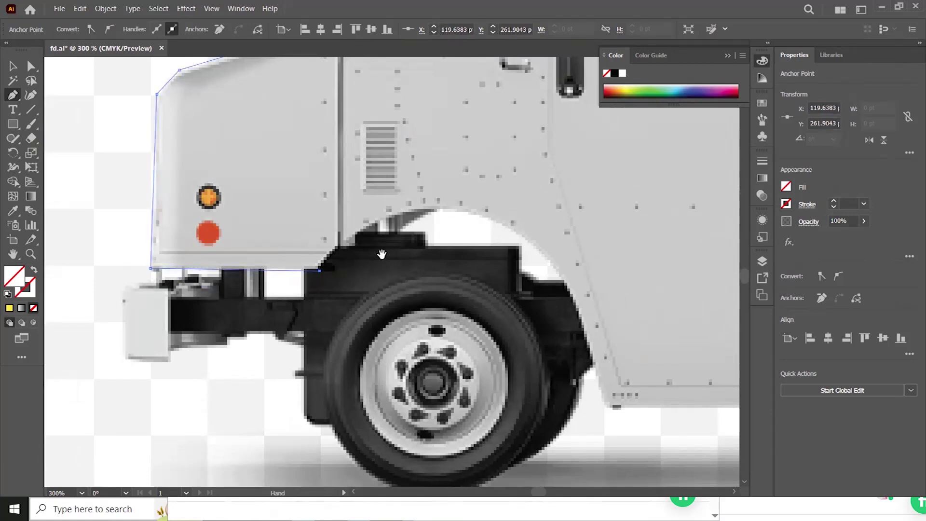
Step: Place straight segments around the front wheel arch and down to the cab's bottom corner behind the wheel
scroll(379, 268, "up", 2)
scroll(378, 267, "right", 2)
left_click(326, 267)
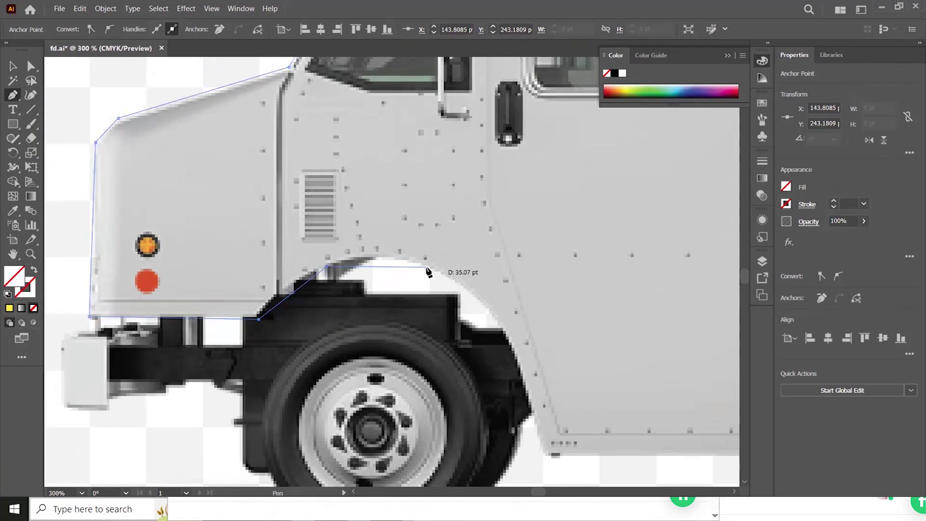
left_click(425, 266)
key("space")
left_click_drag(419, 298, 336, 227)
left_click(430, 279)
left_click_drag(447, 330, 405, 267)
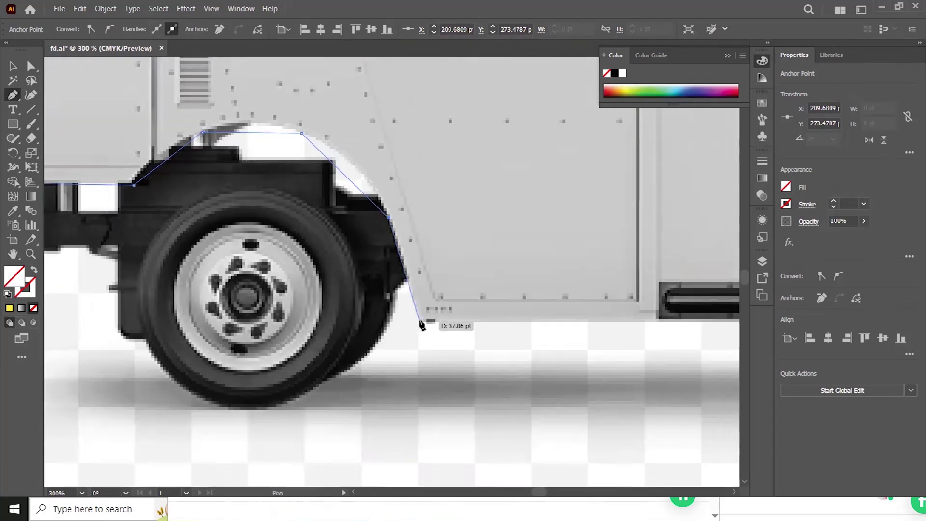
left_click(418, 322)
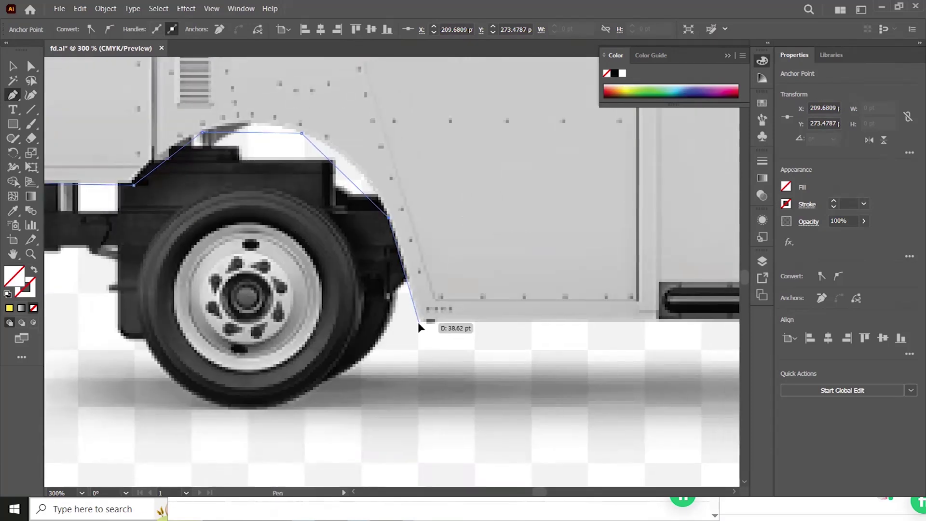
Step: Trace the cab's bottom edge and the top of the black side rail, then close the path behind the rear wheel
left_click_drag(543, 366, 298, 353)
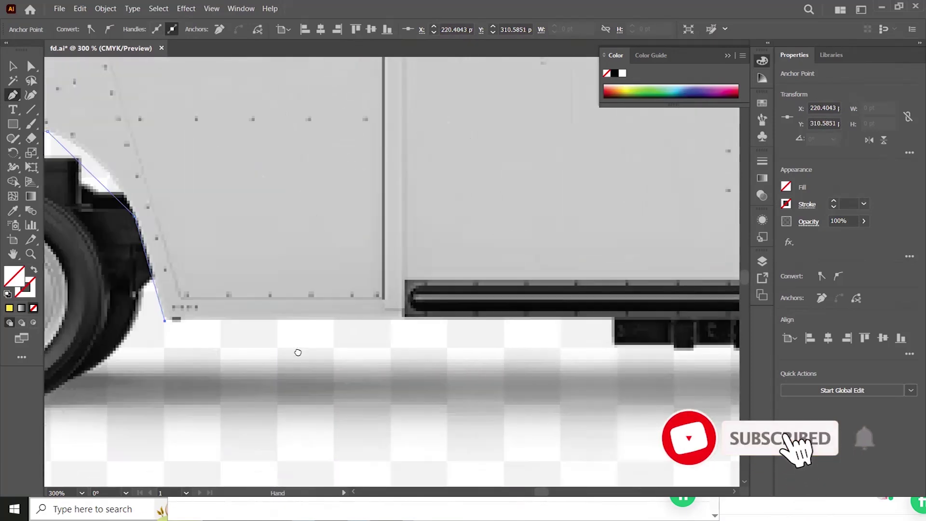
left_click(404, 321)
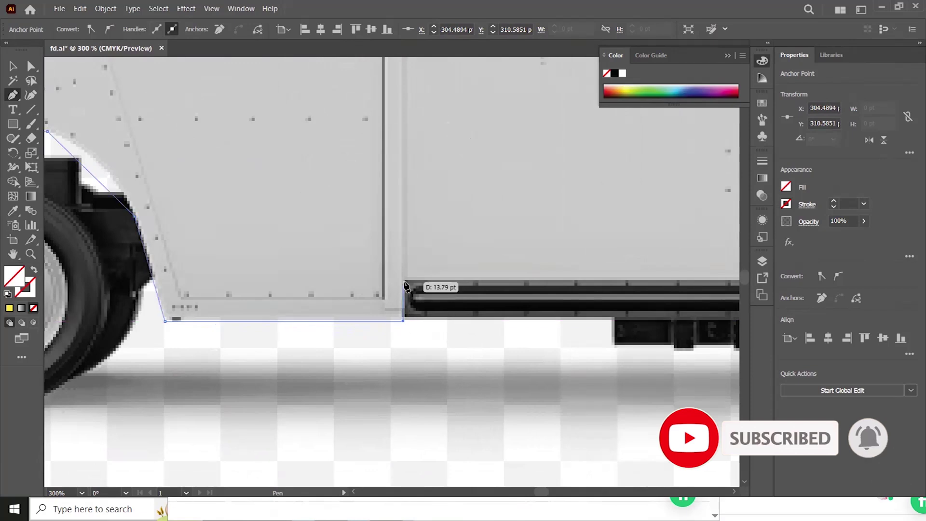
left_click(405, 284)
left_click_drag(614, 258, 365, 352)
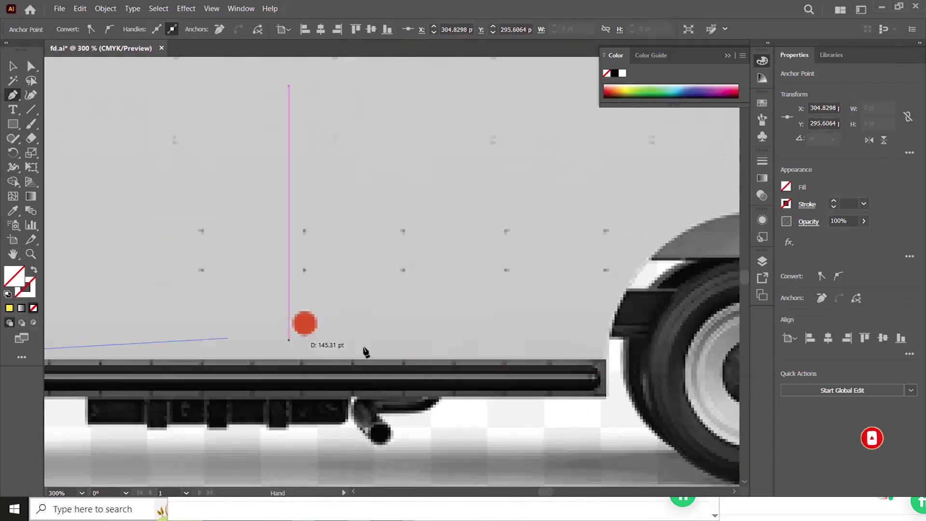
left_click(608, 359)
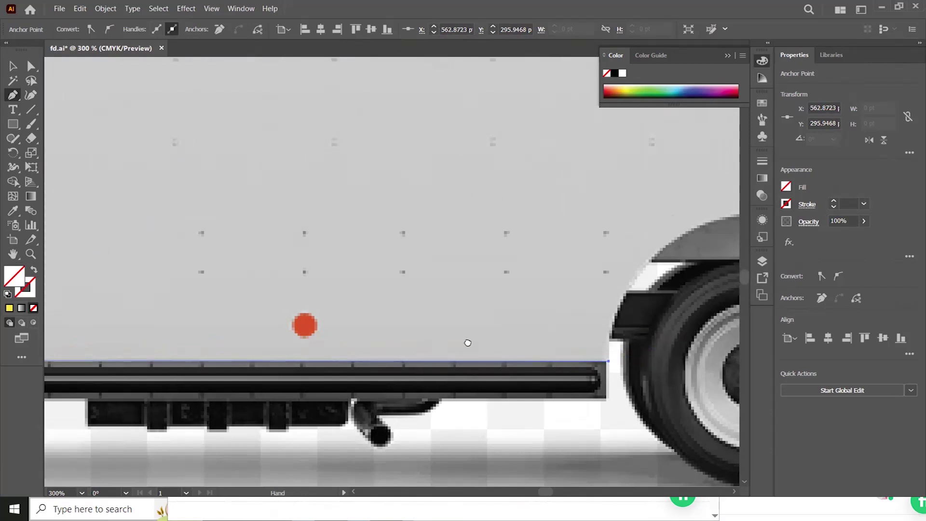
scroll(467, 342, "right", 5)
left_click(537, 379)
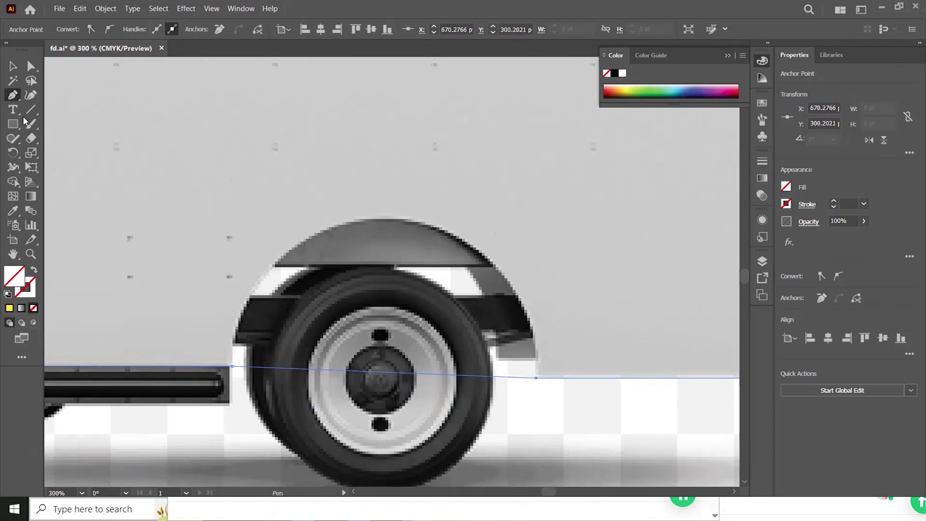
Step: Bend the straight segment across the rear wheel with the Anchor Point tool and adjust its handles to match the wheel arch
left_click(12, 96)
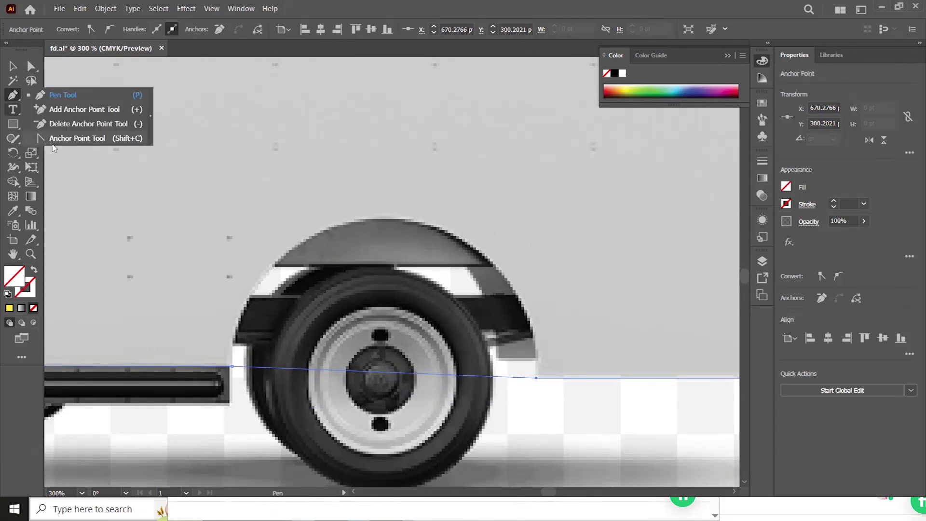
left_click(80, 139)
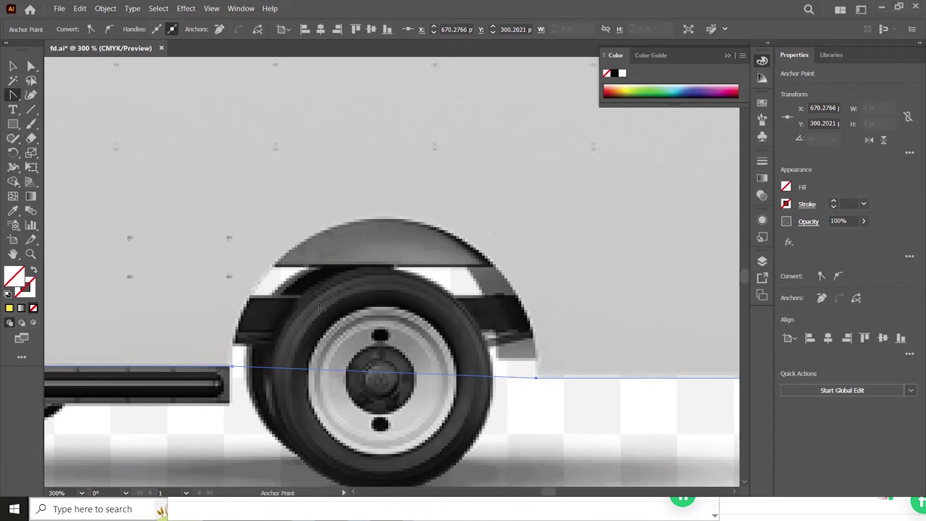
left_click_drag(392, 374, 386, 218)
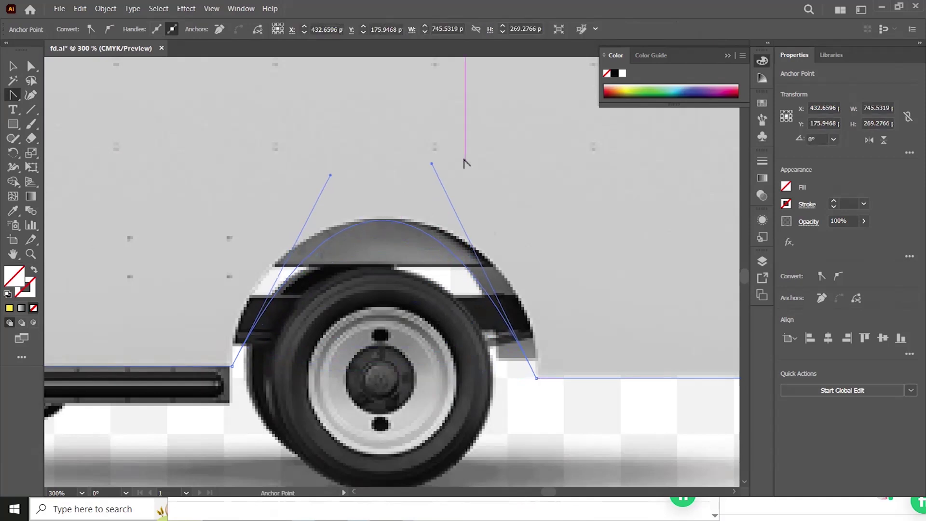
left_click_drag(431, 164, 531, 202)
left_click_drag(330, 174, 257, 147)
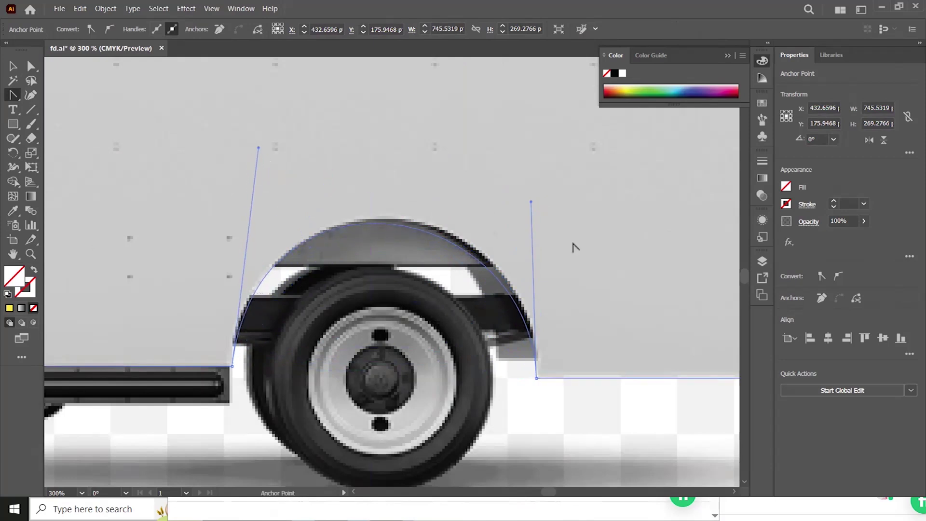
left_click_drag(531, 202, 541, 198)
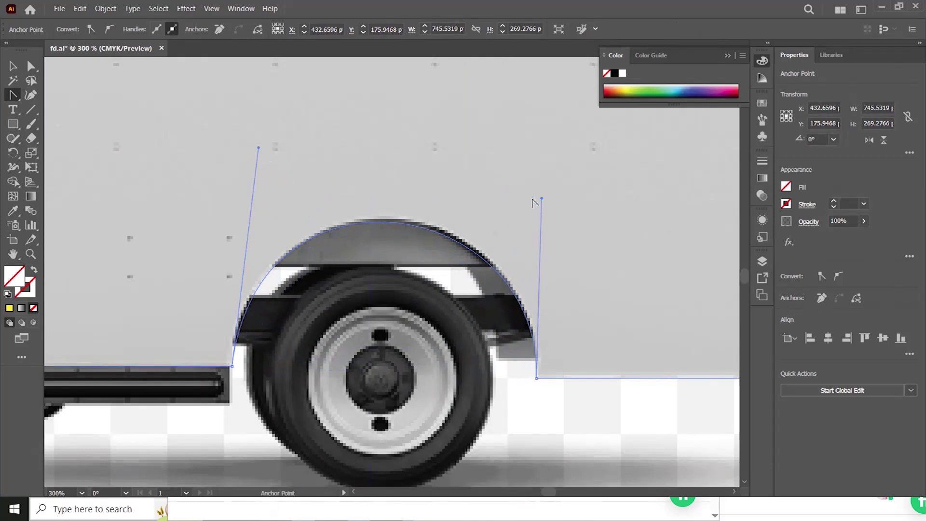
Step: Curve the path segments around the front wheel so they follow the wheel arch
scroll(301, 272, "left", 15)
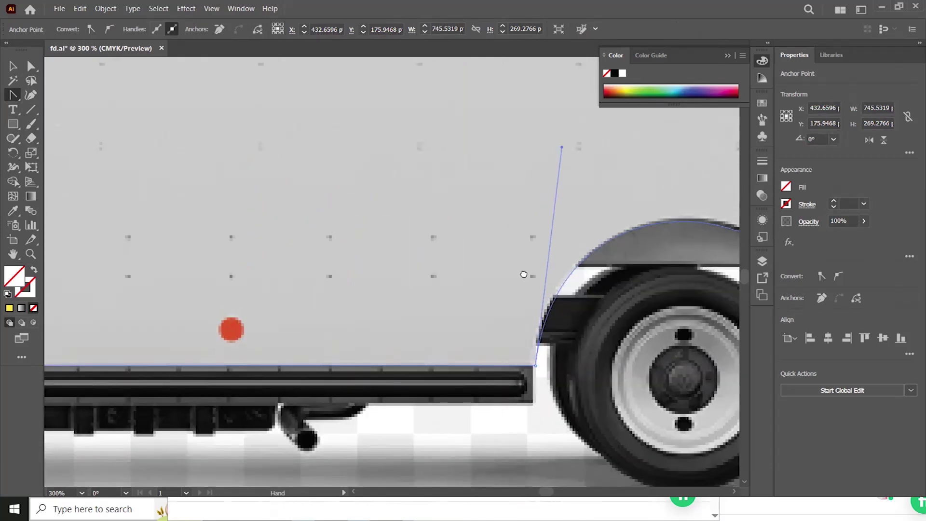
scroll(409, 251, "up", 1)
scroll(494, 271, "left", 8)
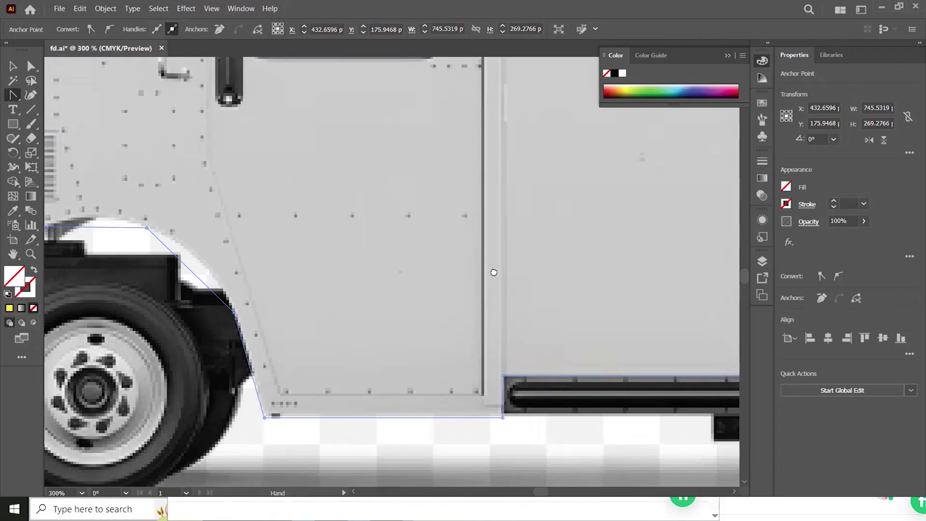
left_click_drag(300, 287, 296, 276)
left_click_drag(205, 244, 202, 236)
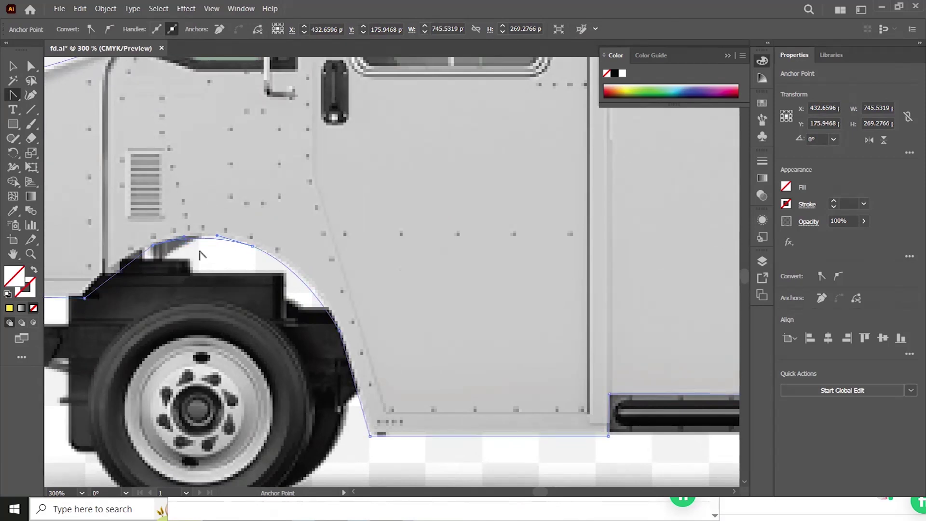
left_click_drag(174, 285, 360, 285)
left_click_drag(303, 267, 299, 260)
left_click_drag(245, 286, 284, 430)
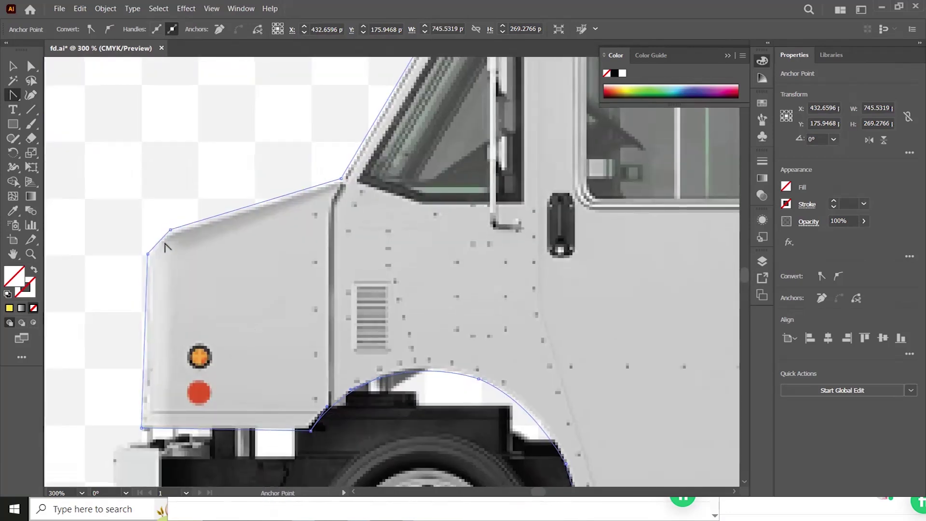
Step: Curve the path segments at the hood's front corner and the cab roof's front corner so they follow the truck's rounded edges
left_click_drag(162, 238, 159, 238)
left_click_drag(301, 145, 485, 187)
left_click_drag(442, 229, 265, 413)
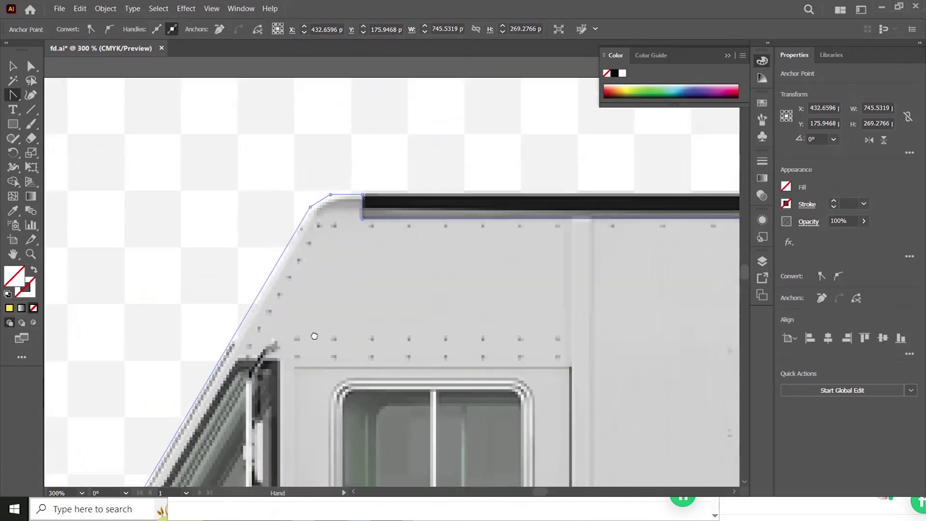
left_click_drag(319, 204, 319, 206)
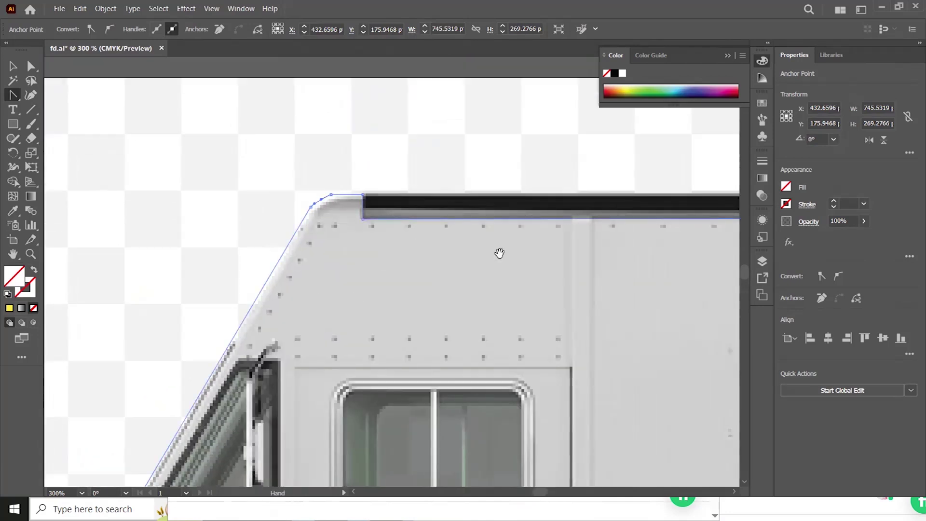
left_click_drag(524, 309, 524, 83)
Step: Trace the cab's slanted front side window as a closed path of straight segments with the Pen tool
left_click_drag(13, 95, 52, 92)
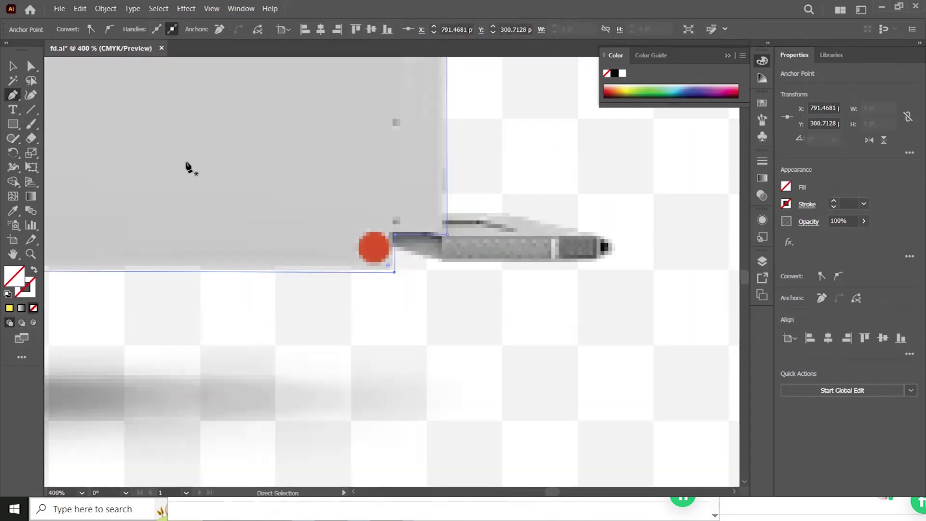
mouse_move(146, 134)
left_mouse_down()
mouse_move(571, 310)
mouse_move(233, 260)
mouse_move(668, 306)
mouse_move(282, 253)
mouse_move(149, 166)
mouse_move(659, 283)
mouse_move(432, 274)
mouse_move(363, 299)
left_mouse_up()
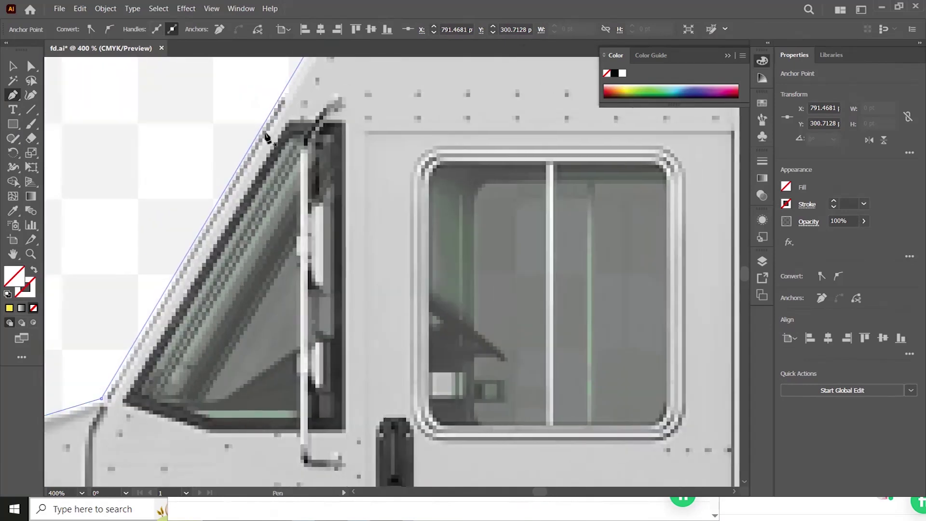
left_click(288, 122)
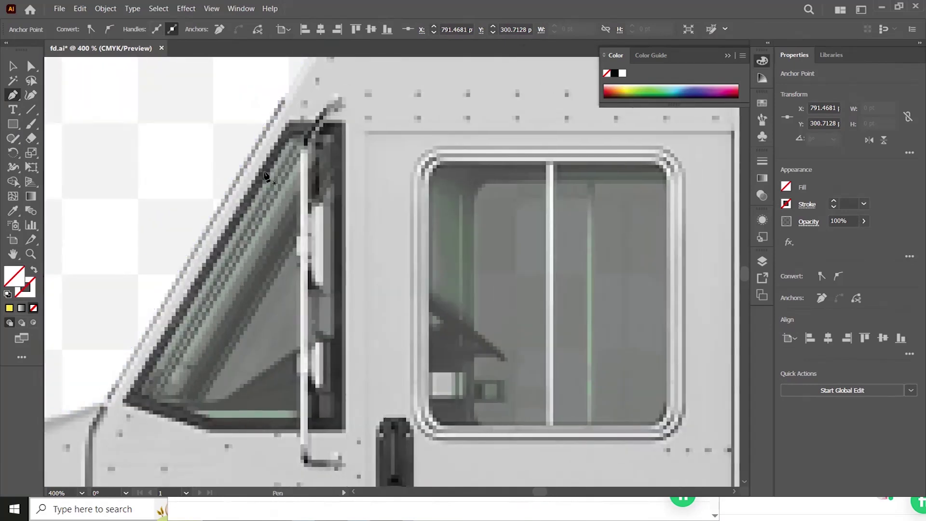
left_click(126, 404)
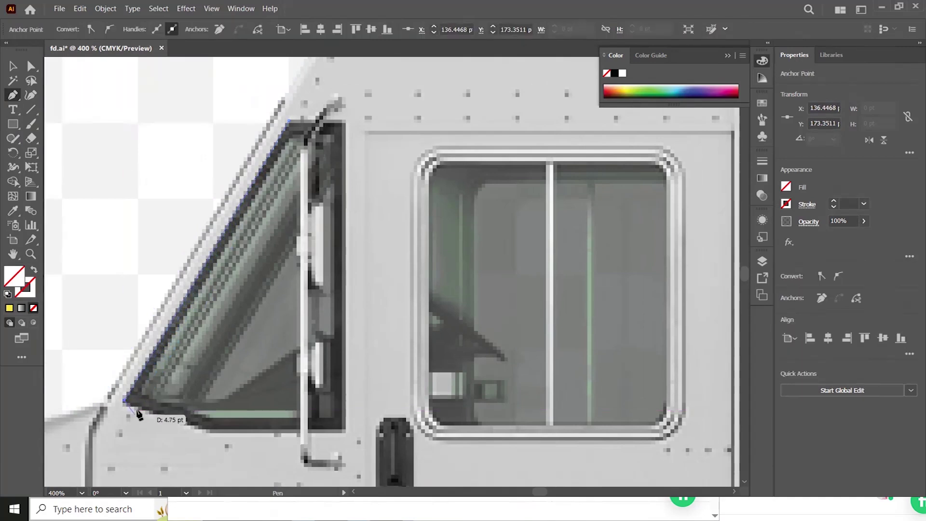
left_click(139, 411)
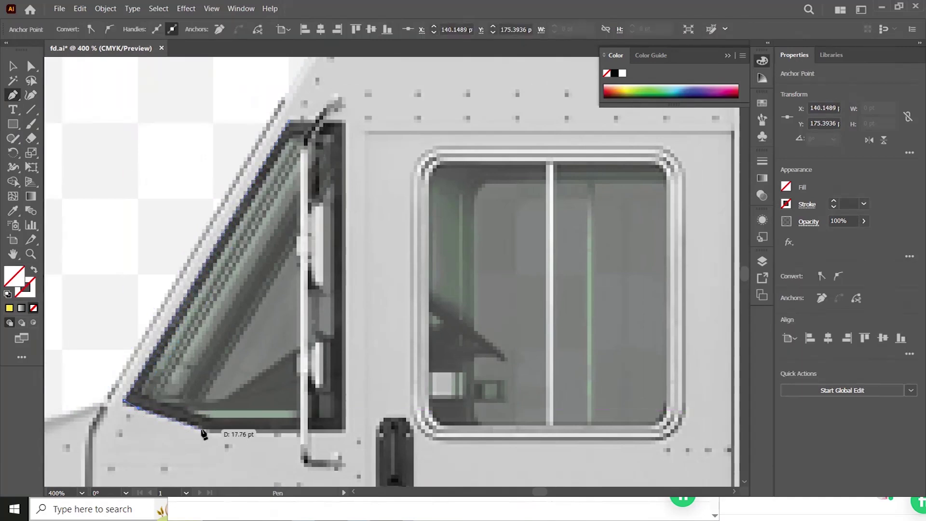
left_click(202, 429)
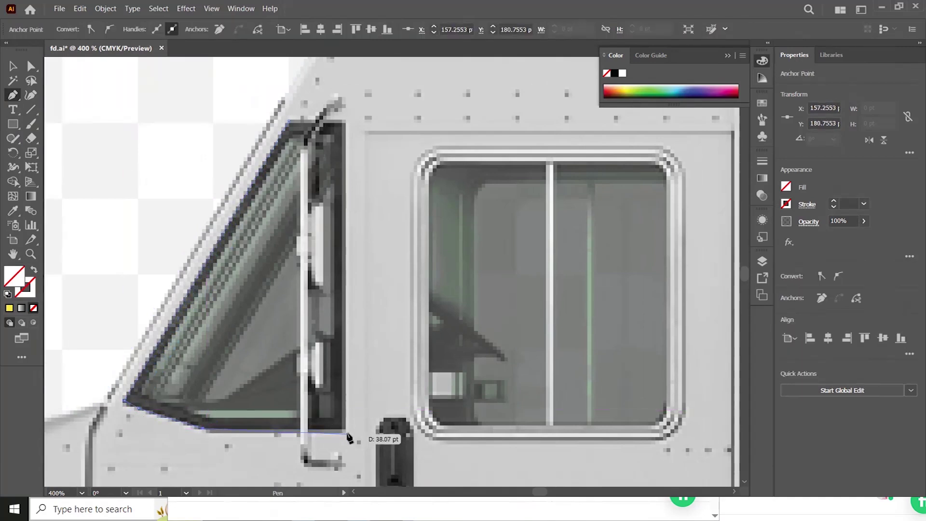
left_click(343, 429)
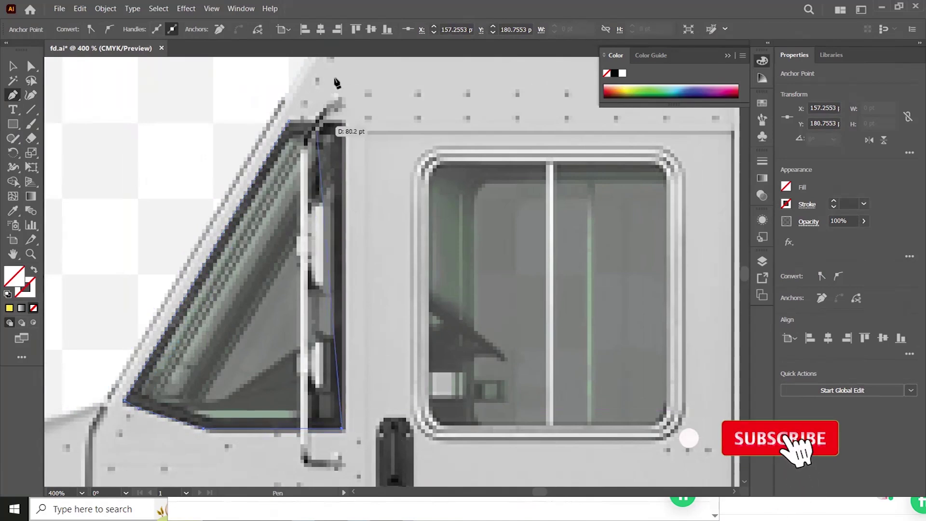
left_click(342, 120)
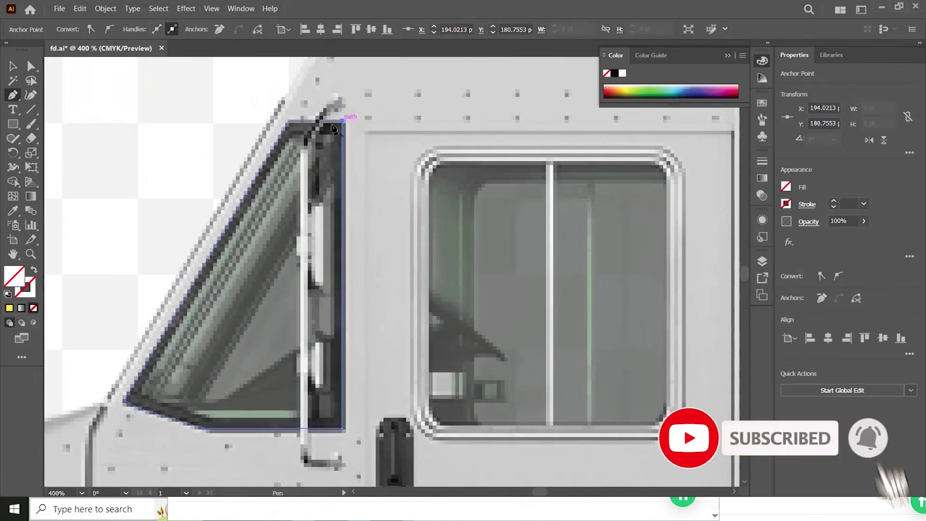
left_click(289, 121)
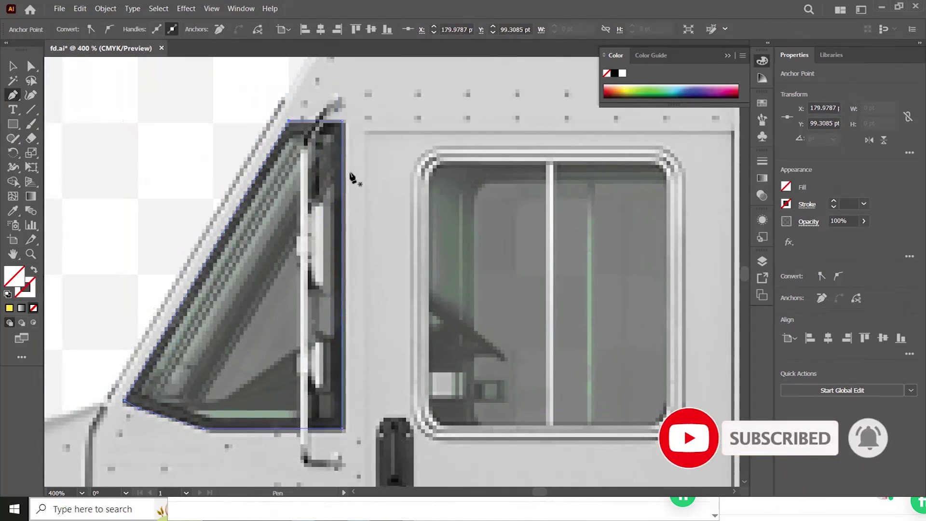
Step: Draw a rectangle about 63 × 69 pt over the door window glass and round its corners to match
left_click_drag(513, 306, 252, 289)
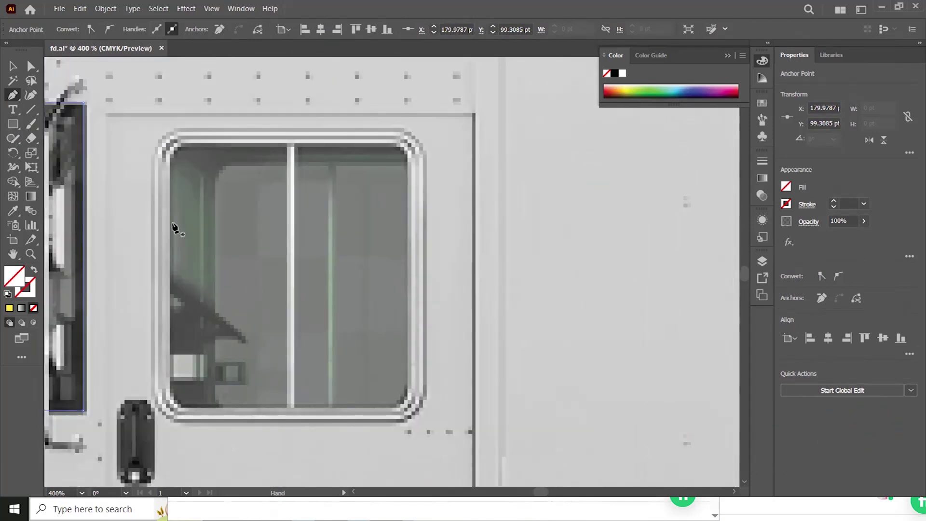
left_click(15, 124)
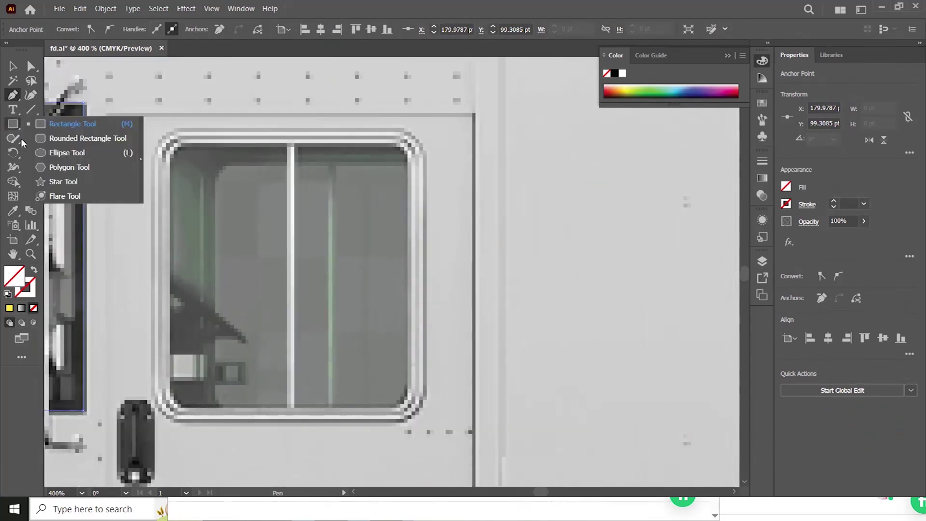
left_click(61, 124)
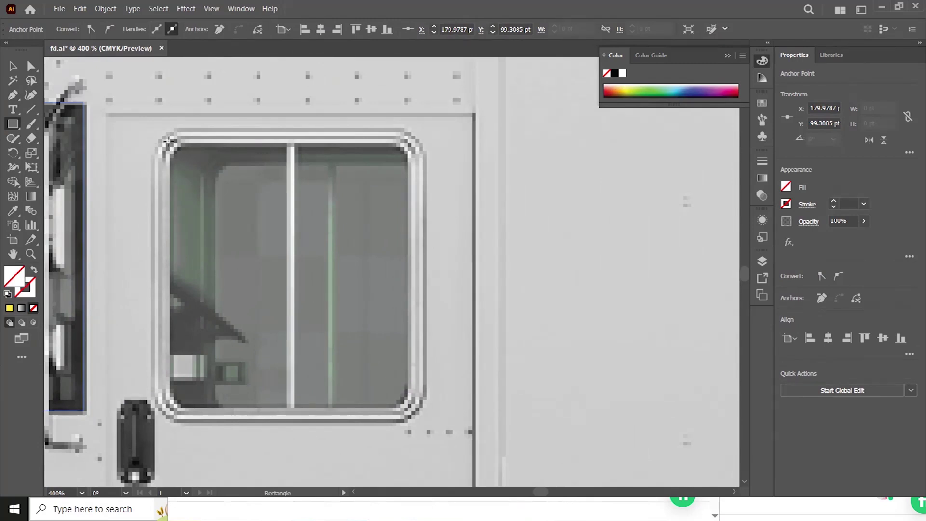
left_click_drag(169, 144, 407, 406)
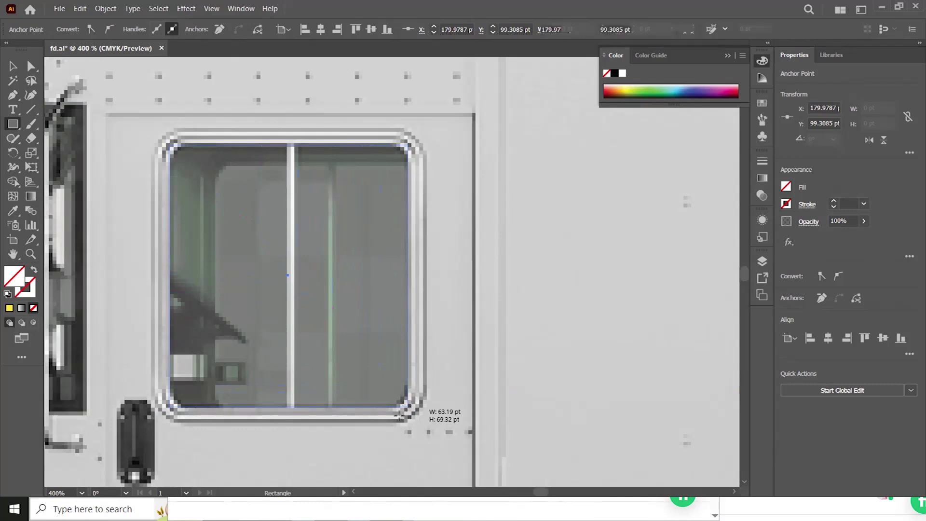
left_click_drag(174, 151, 185, 163)
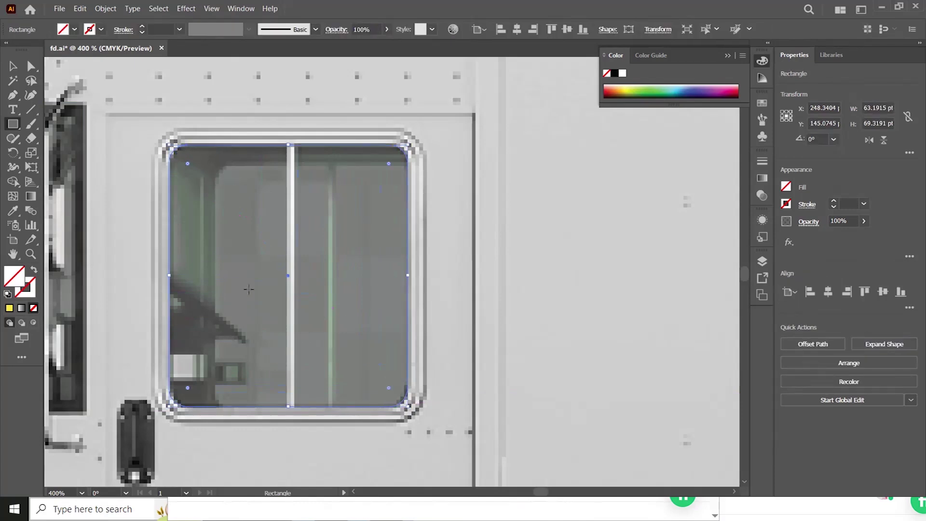
Step: Draw a rectangle about 8.6 × 20.7 pt over the black door handle and round its corners
left_click_drag(234, 332, 299, 230)
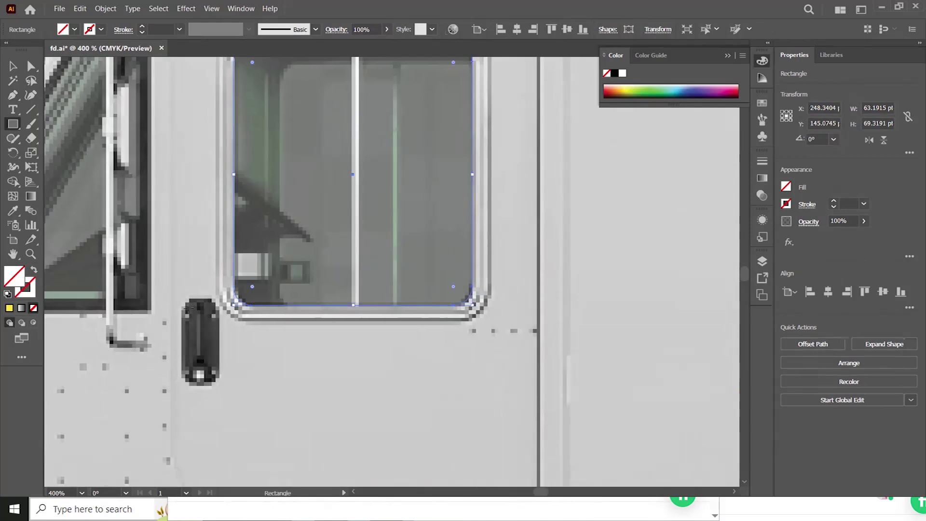
left_click_drag(184, 300, 220, 380)
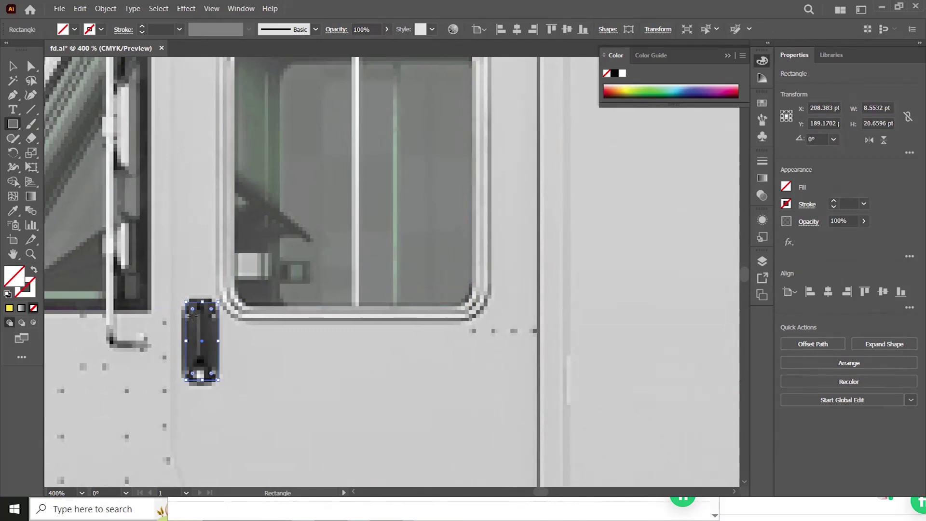
left_click_drag(193, 311, 184, 341)
Step: Fill the door handle, front side window and door window shapes with yellow
left_click_drag(241, 362, 466, 312)
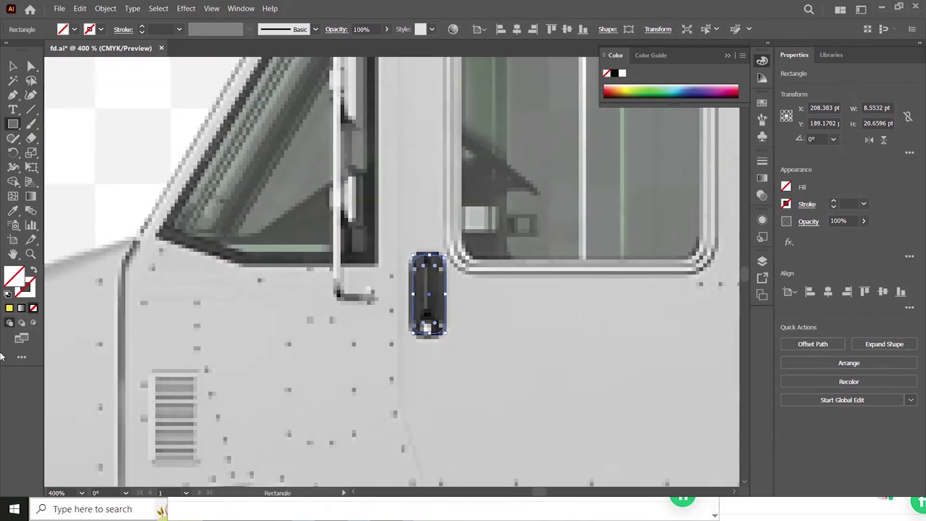
left_click(8, 309)
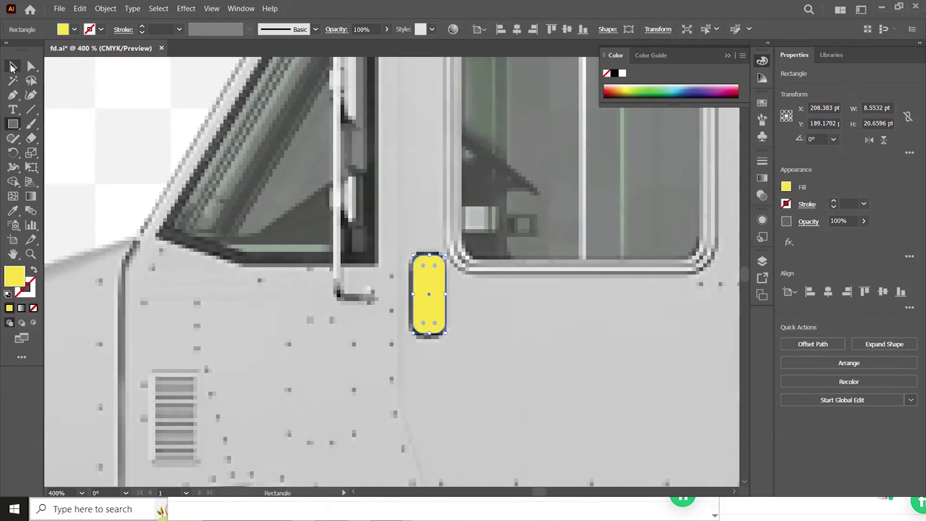
left_click(13, 67)
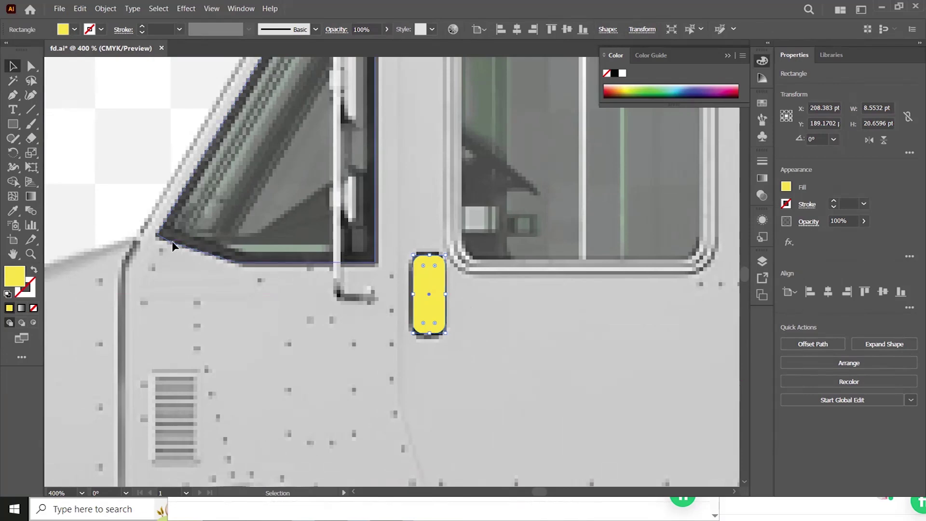
left_click(172, 241)
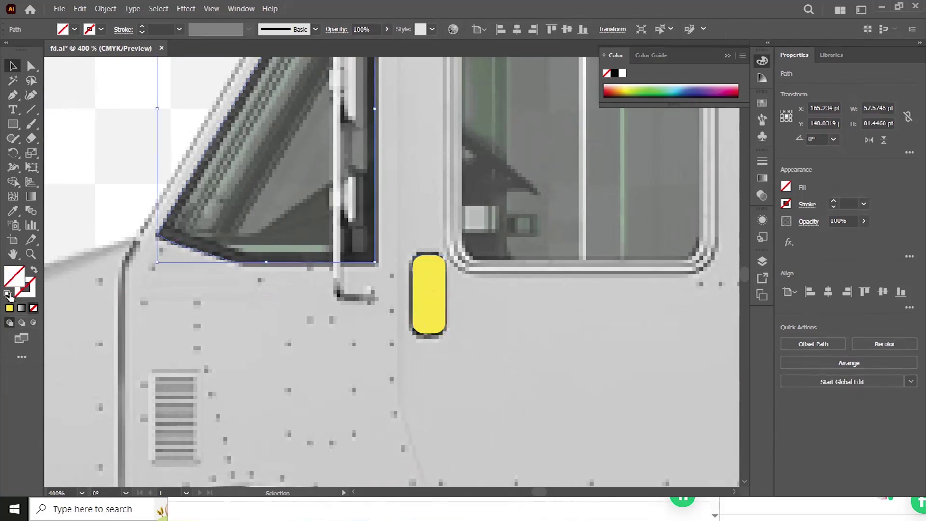
left_click(471, 258)
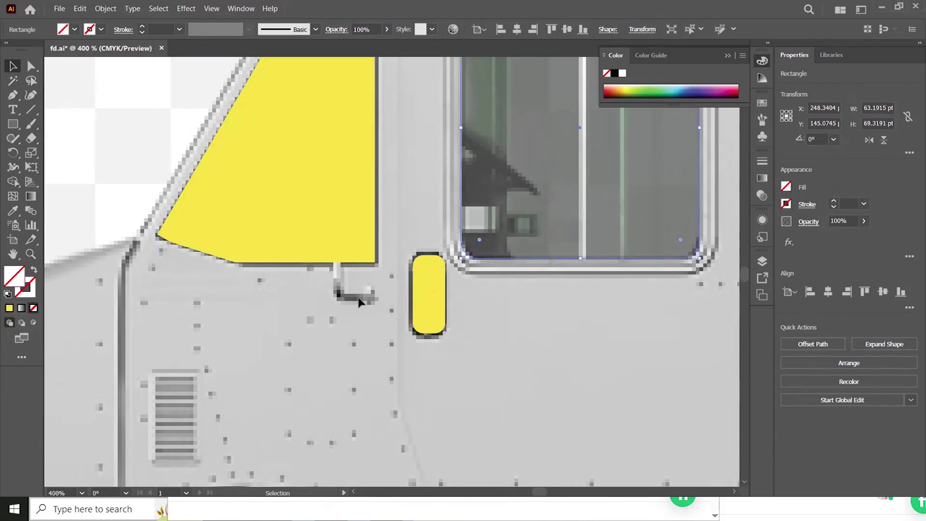
key("i")
left_click(342, 218)
Step: Fill the truck body path with dark red A00D2D
scroll(287, 246, "left", 5)
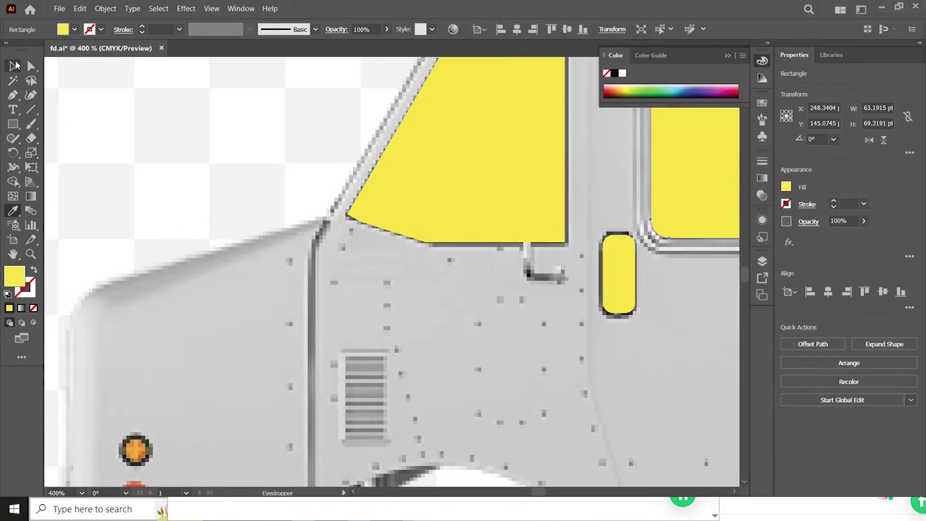
left_click(14, 66)
left_click(162, 261)
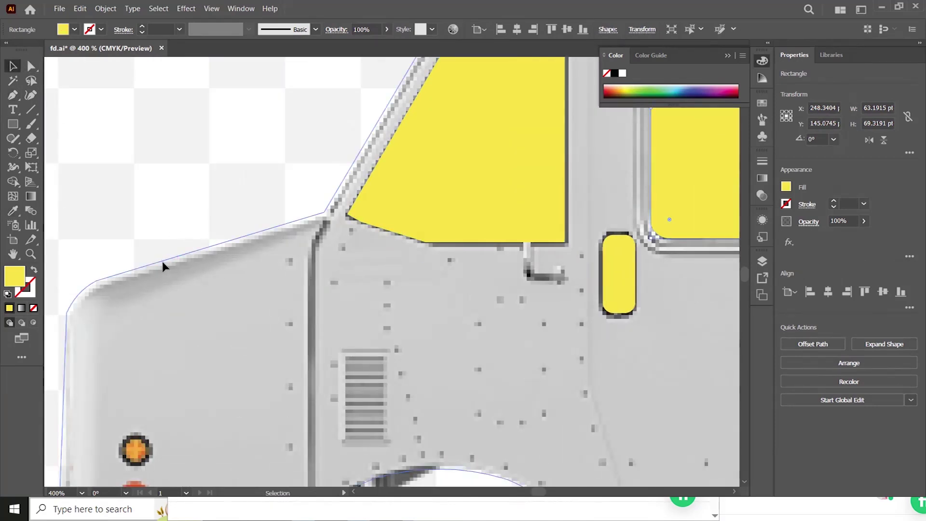
left_click(10, 308)
double_click(19, 279)
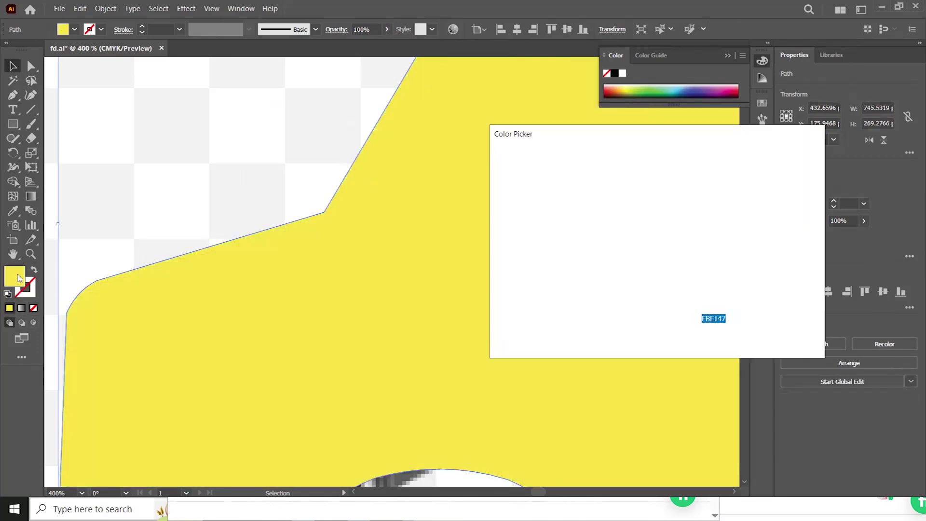
left_click(676, 178)
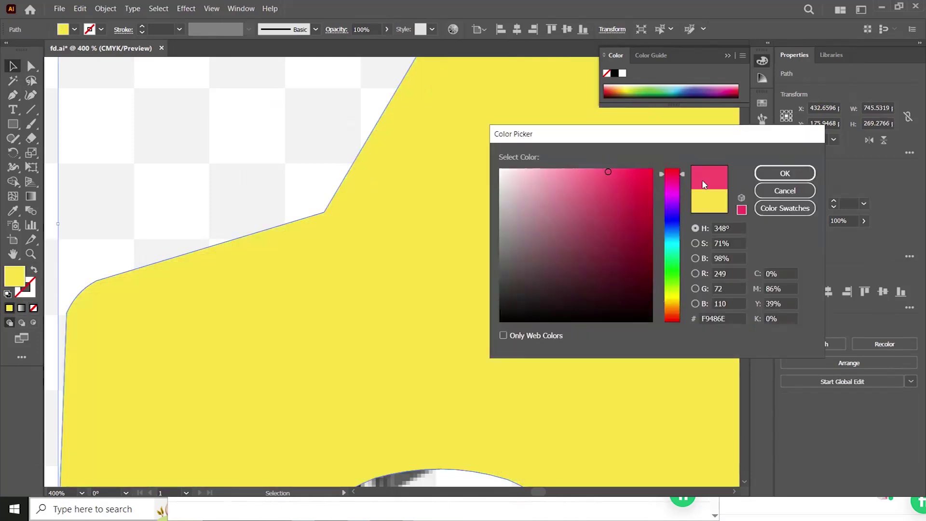
left_click(640, 226)
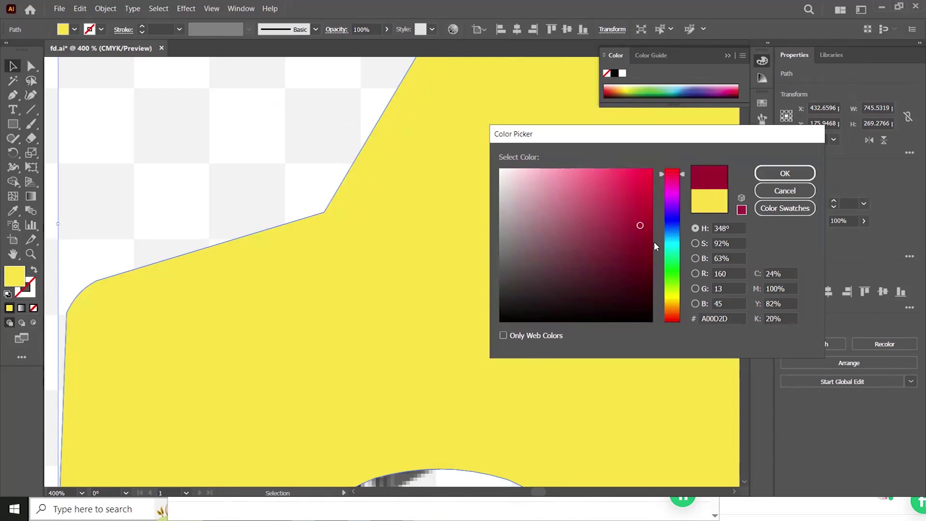
left_click(784, 173)
Step: Select all the shapes and cut the front side window out of the truck body with the Shape Builder tool
key("space")
left_click_drag(278, 195, 254, 233)
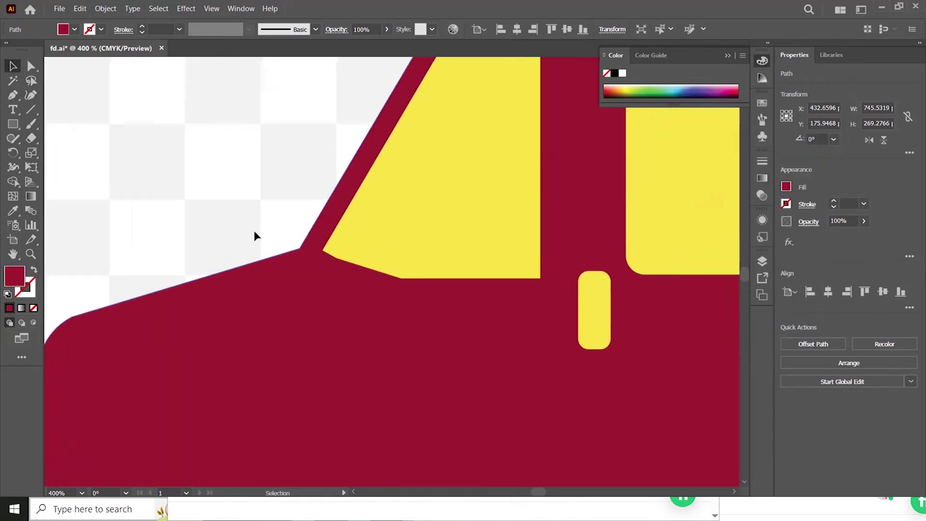
key("ctrl+minus")
key("ctrl+minus")
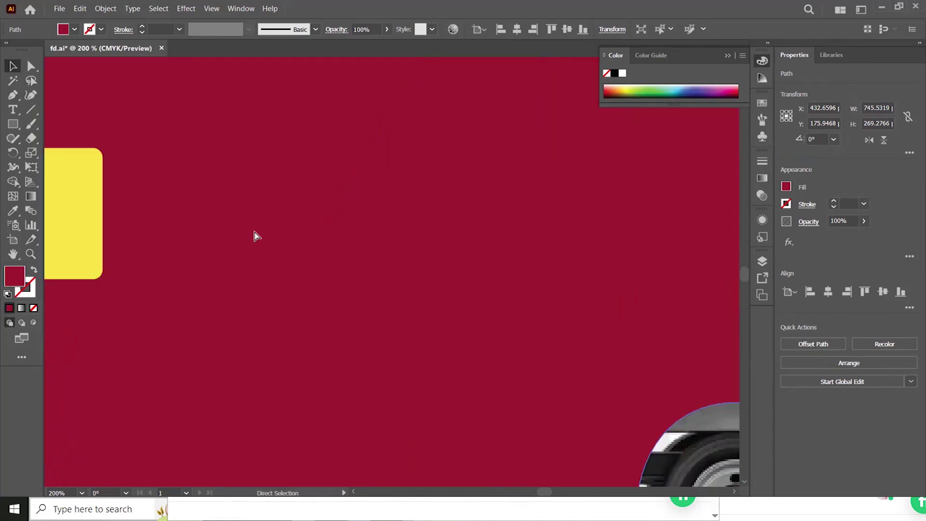
key("space")
left_click_drag(296, 296, 290, 350)
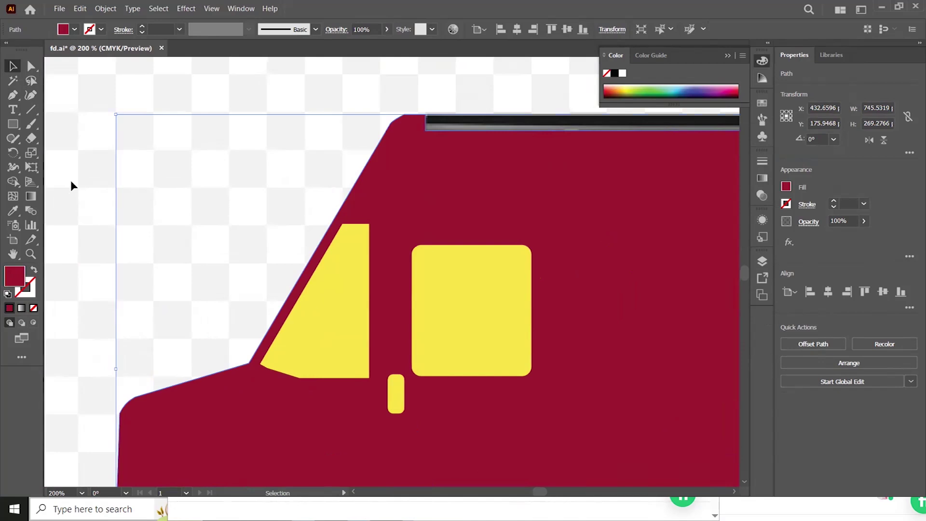
key("ctrl+a")
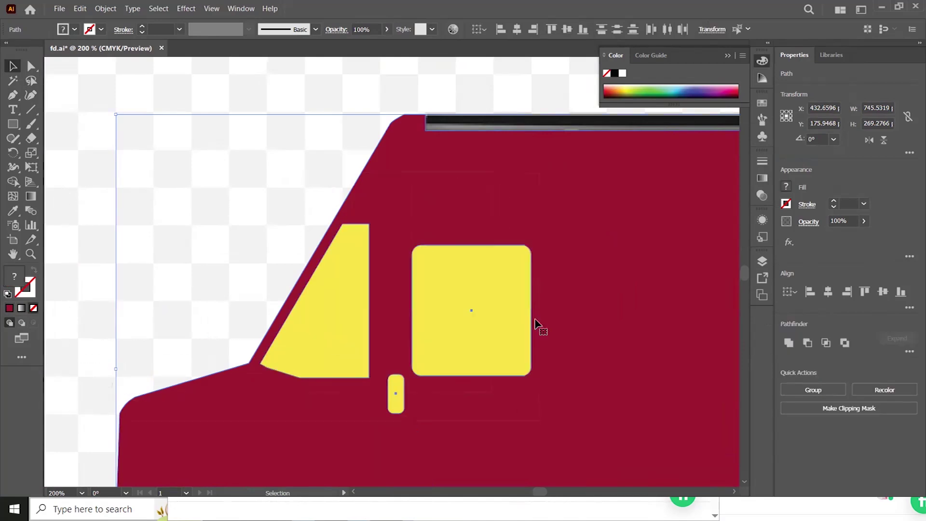
left_click_drag(560, 407, 500, 337)
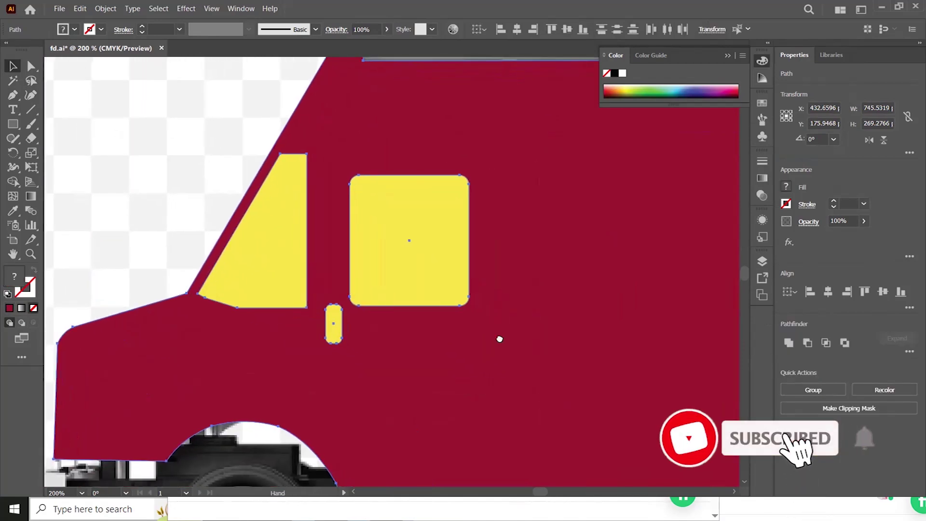
left_click(13, 182)
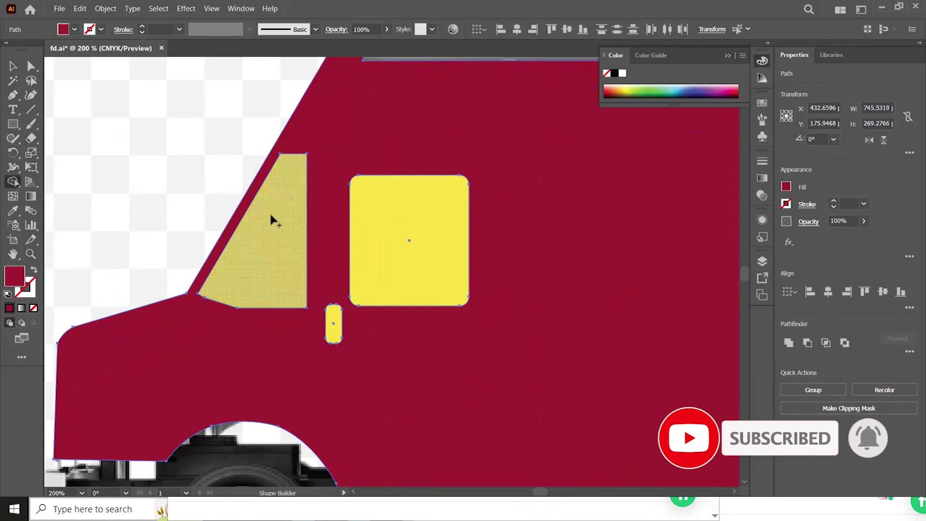
left_click(264, 253, "alt")
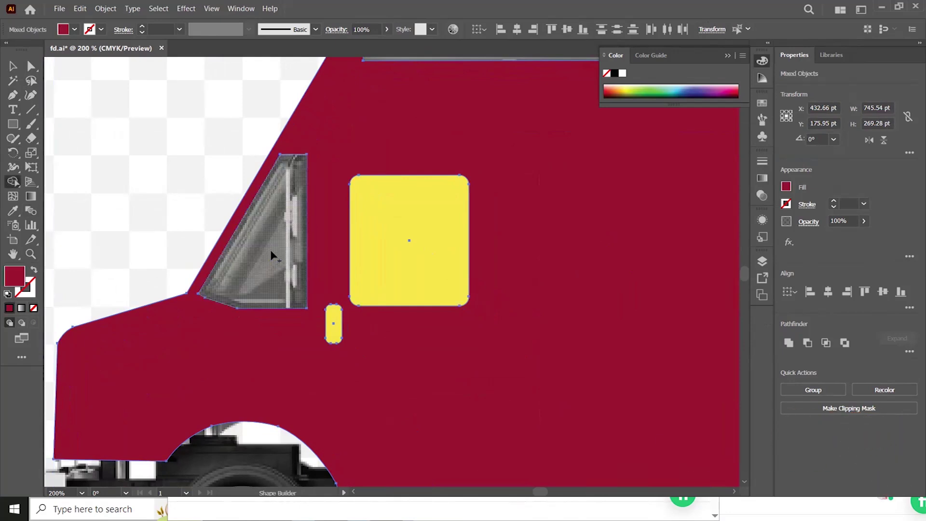
Step: Cut the door window and door handle shapes out of the truck body with the Shape Builder tool
left_click(424, 243, "alt")
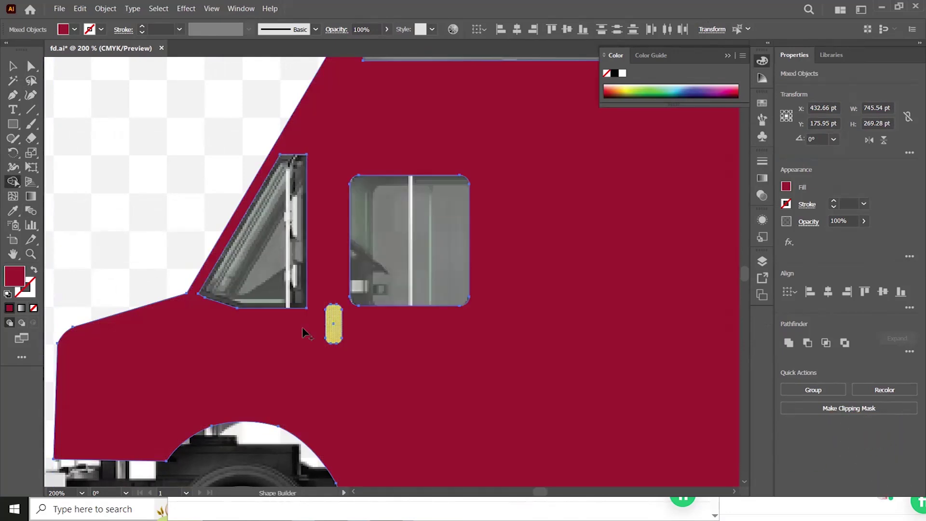
left_click(334, 316, "alt")
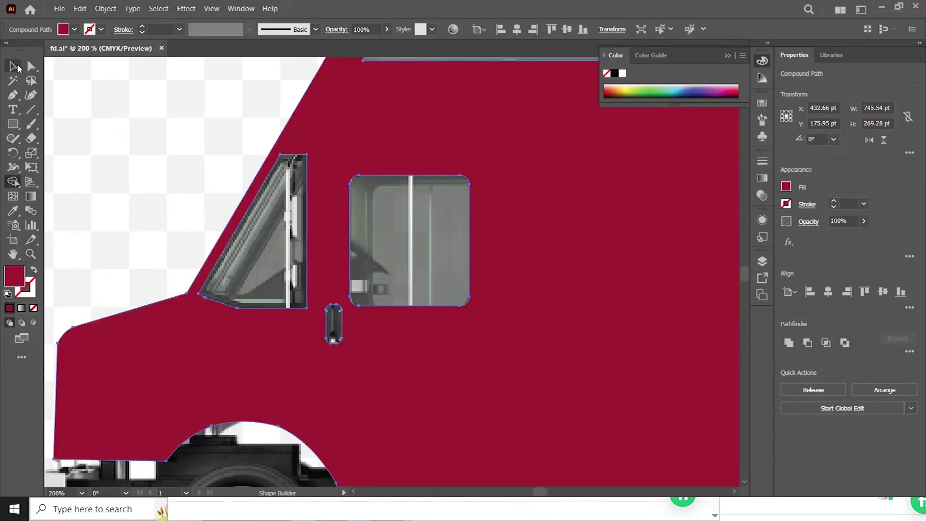
left_click(13, 67)
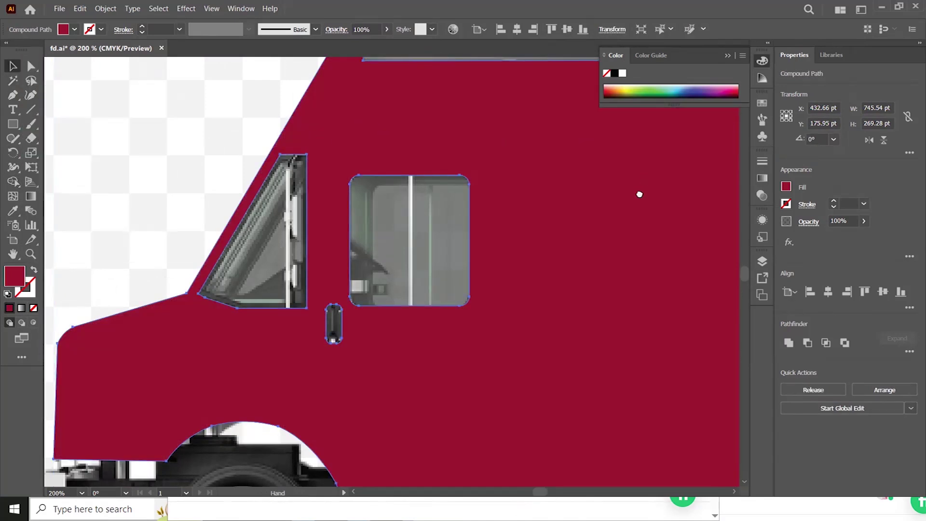
Step: Fill the truck body with the yellow sampled from the round logo badge using the Eyedropper
scroll(519, 241, "up", 3)
scroll(519, 242, "right", 5)
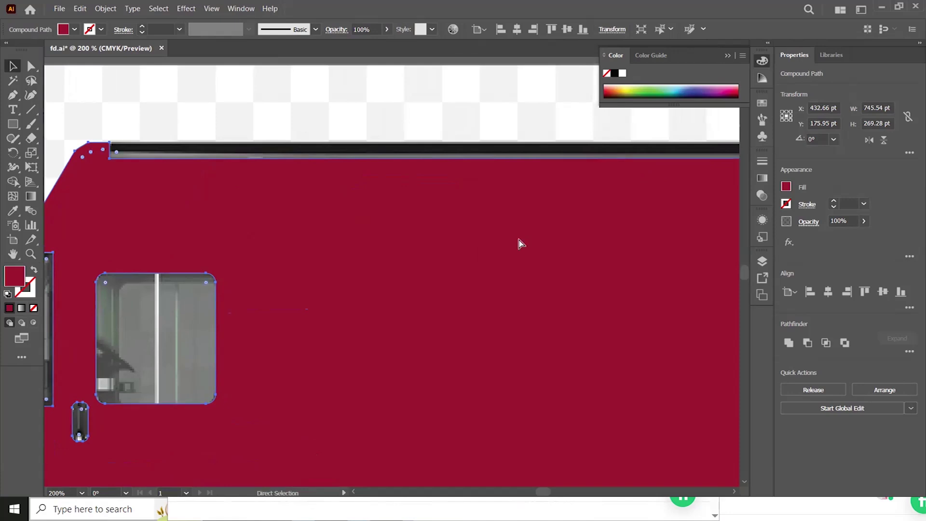
key("ctrl+minus")
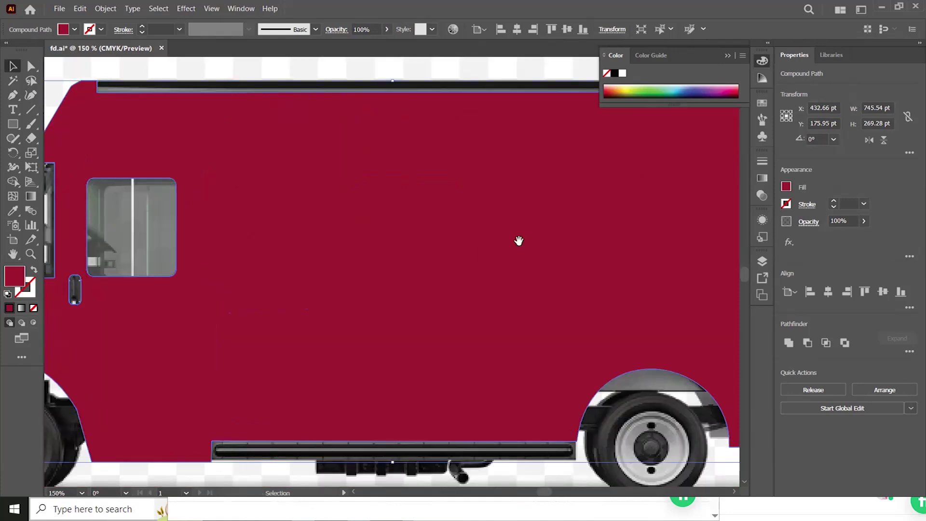
scroll(518, 239, "up", 5)
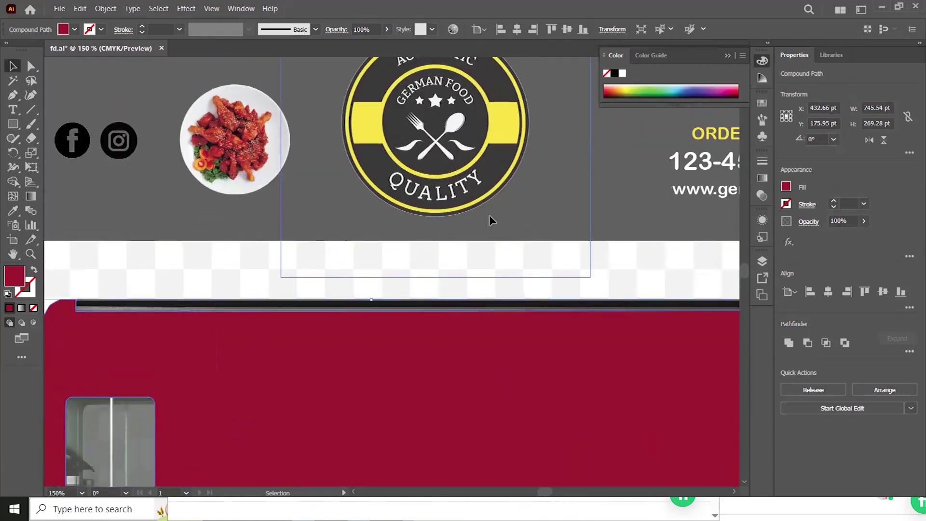
scroll(452, 335, "down", 2)
scroll(482, 283, "left", 1)
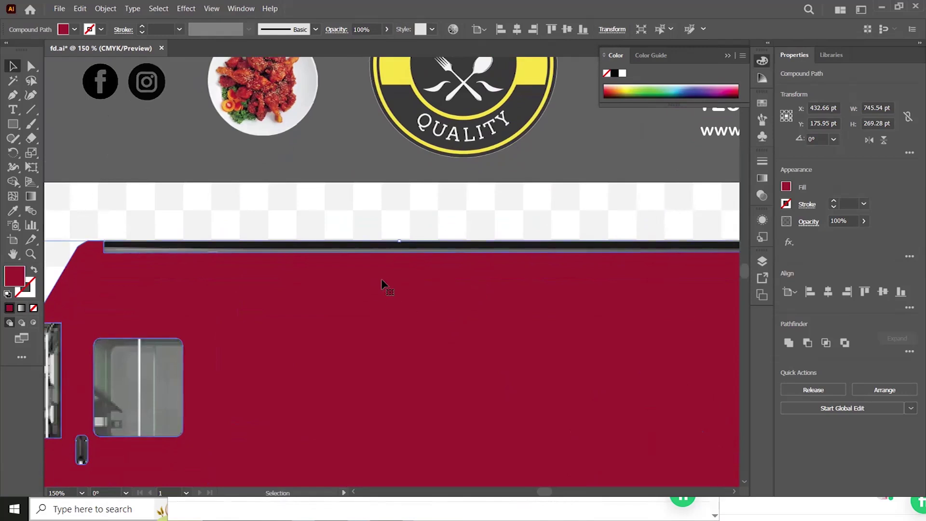
key("i")
left_click(537, 71)
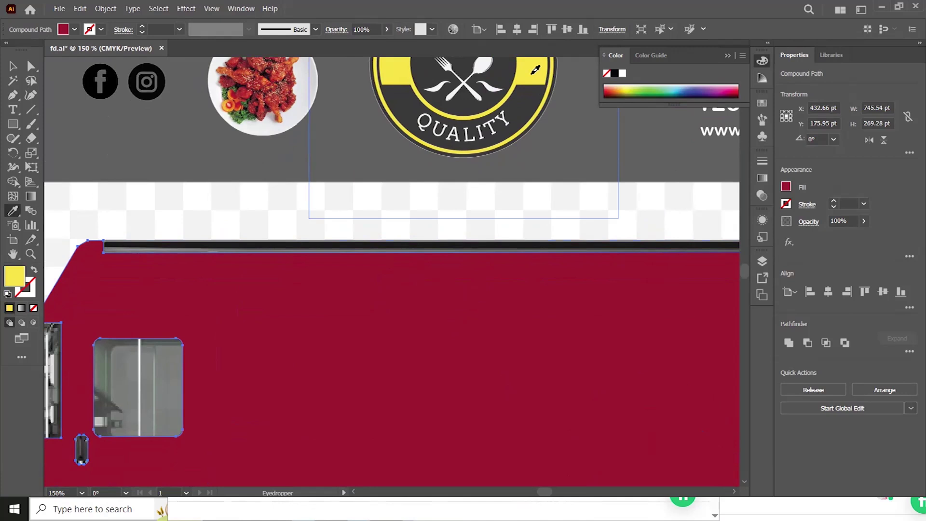
Step: Draw a closed four-cornered slanted stripe about 369 × 321 pt with the Pen tool, from the front wheel up past the roof
left_click_drag(394, 380, 400, 270)
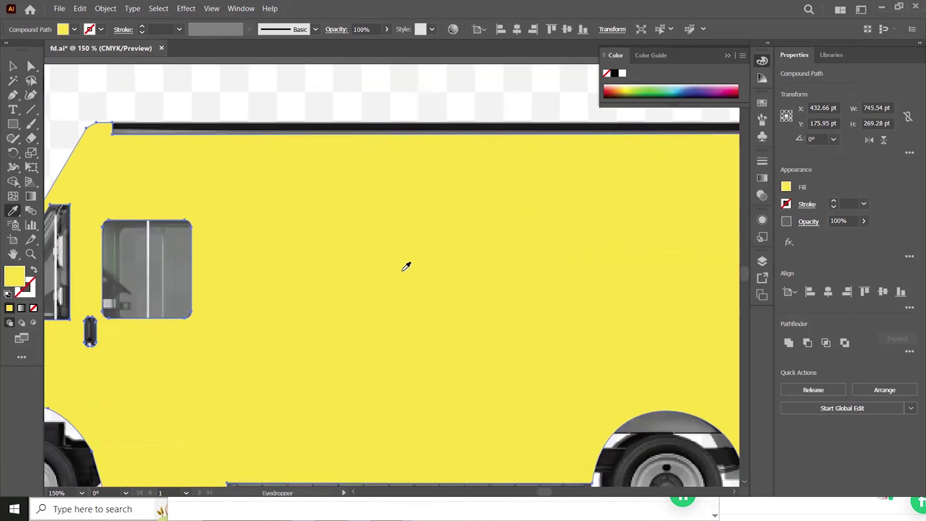
key("ctrl+minus")
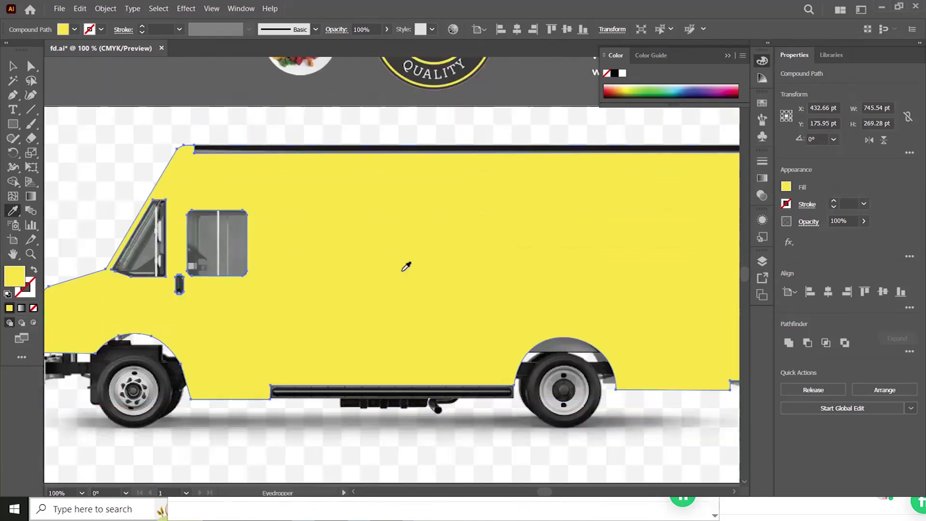
left_click_drag(441, 270, 395, 258)
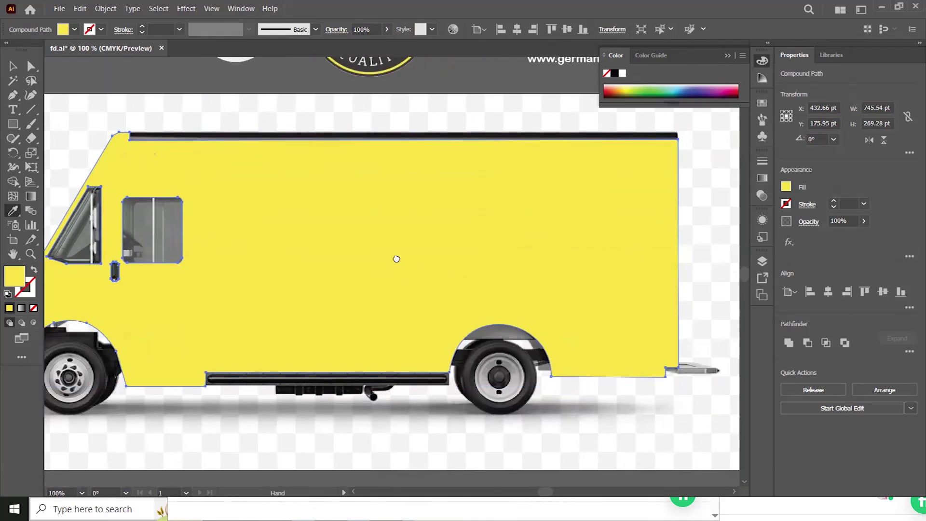
left_click(12, 93)
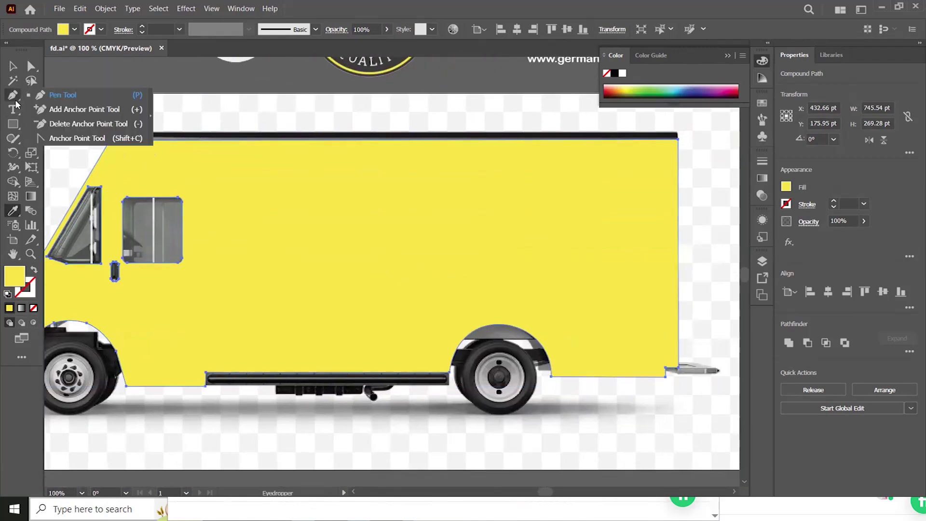
left_click(45, 95)
left_click(82, 385)
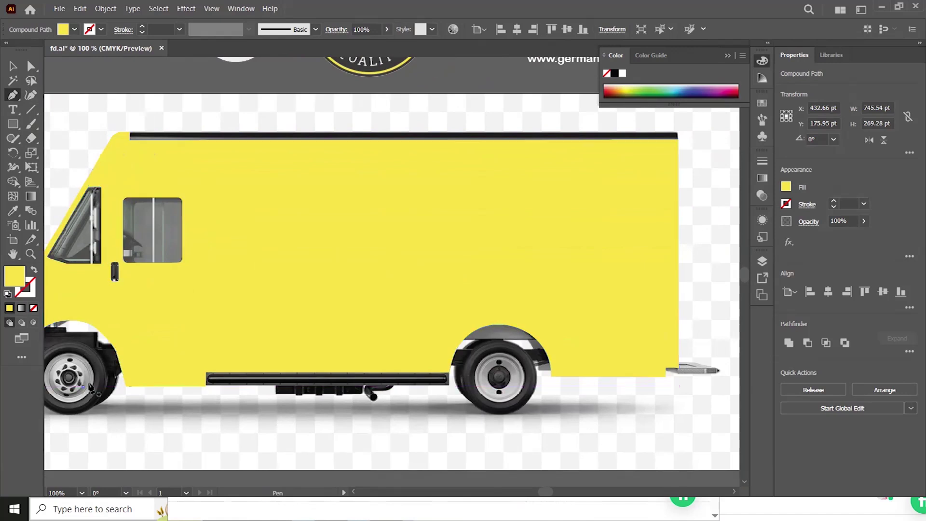
left_click(335, 110)
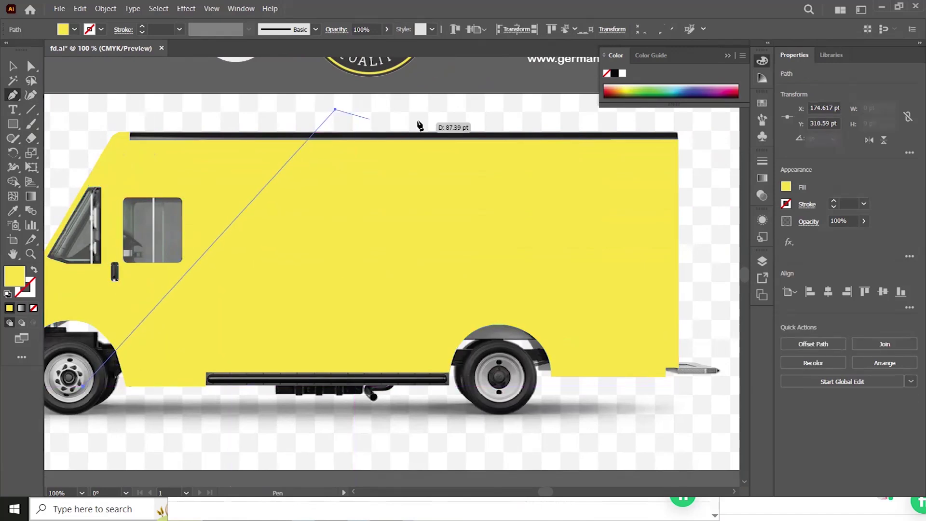
left_click(433, 113)
left_click(190, 412)
left_click(83, 385)
Step: Fill the slanted stripe with the dark grey sampled from the round logo badge
scroll(242, 258, "up", 3)
key("i")
left_click(339, 114)
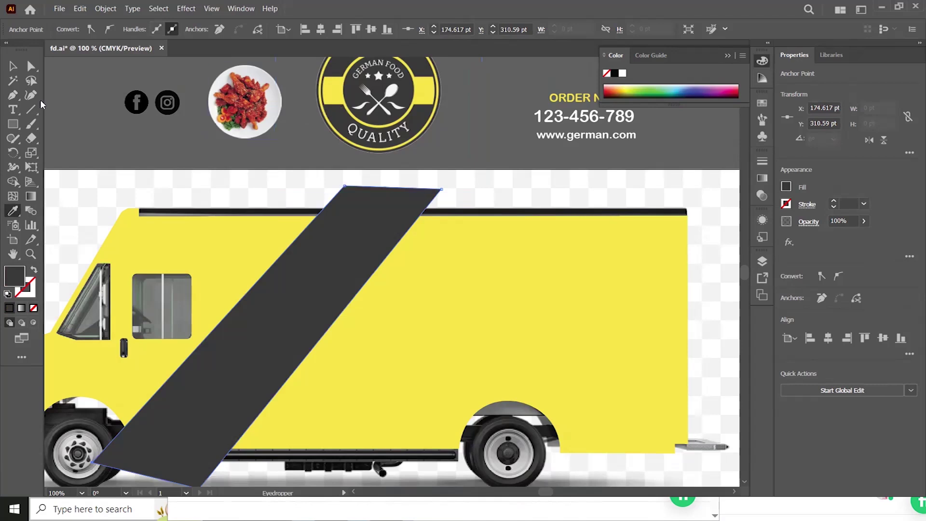
Step: Bend both long edges of the dark grey stripe into curves bulging towards the truck's front with the Anchor Point tool
left_click(13, 95)
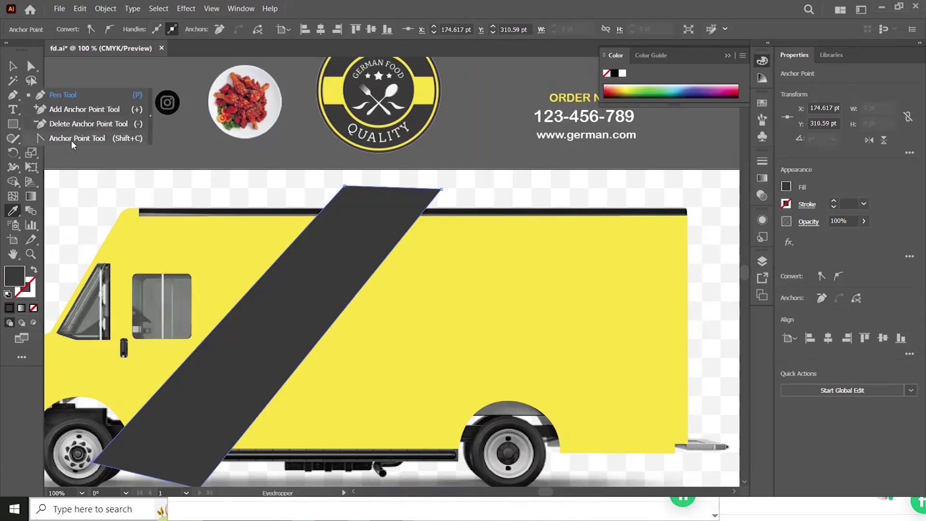
left_click(74, 139)
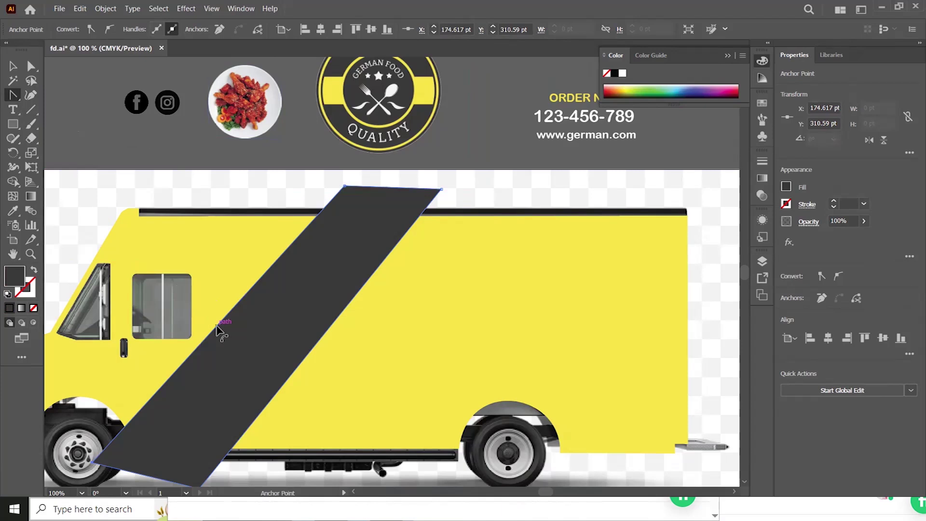
left_click_drag(209, 330, 195, 319)
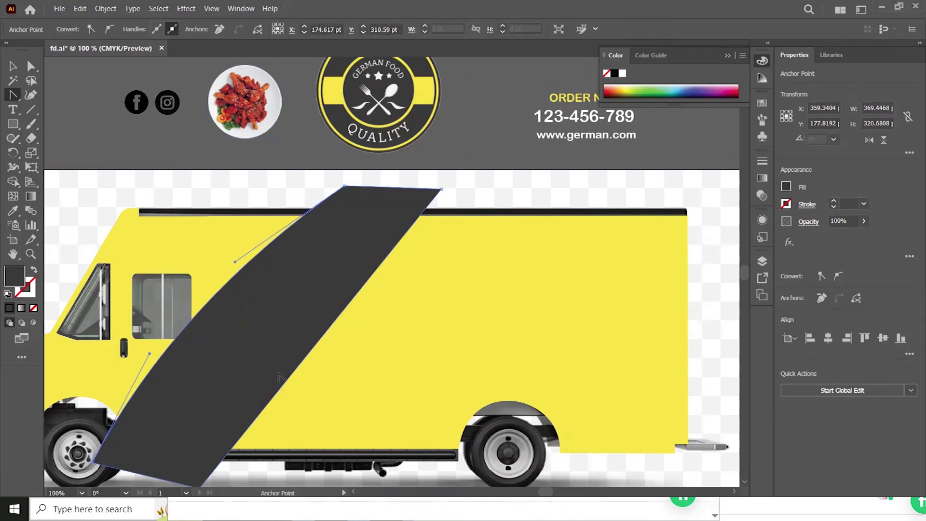
left_click_drag(288, 378, 274, 372)
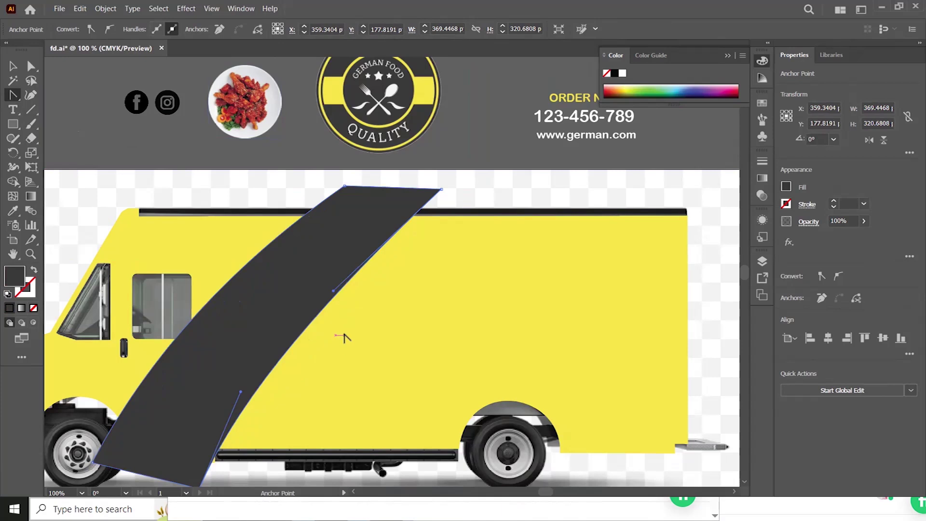
Step: Draw a wider closed four-cornered slanted band about 598 × 338 pt with the Pen tool, behind the first stripe towards the truck's rear
scroll(328, 386, "down", 3)
key("p")
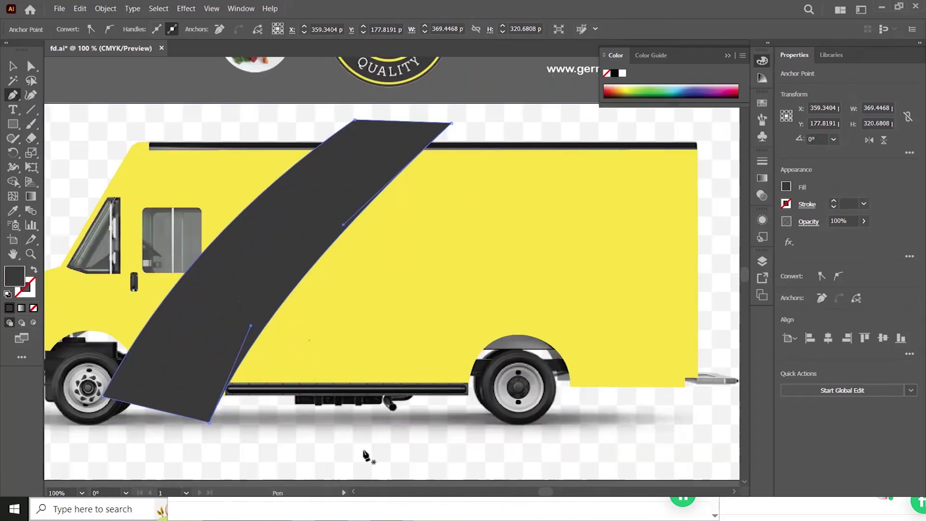
left_click(411, 424)
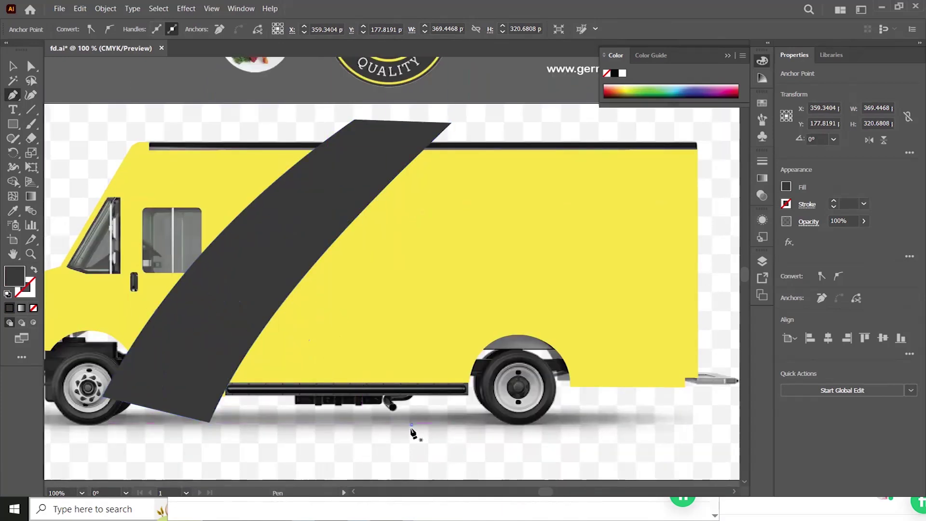
left_click(737, 135)
left_click(459, 116)
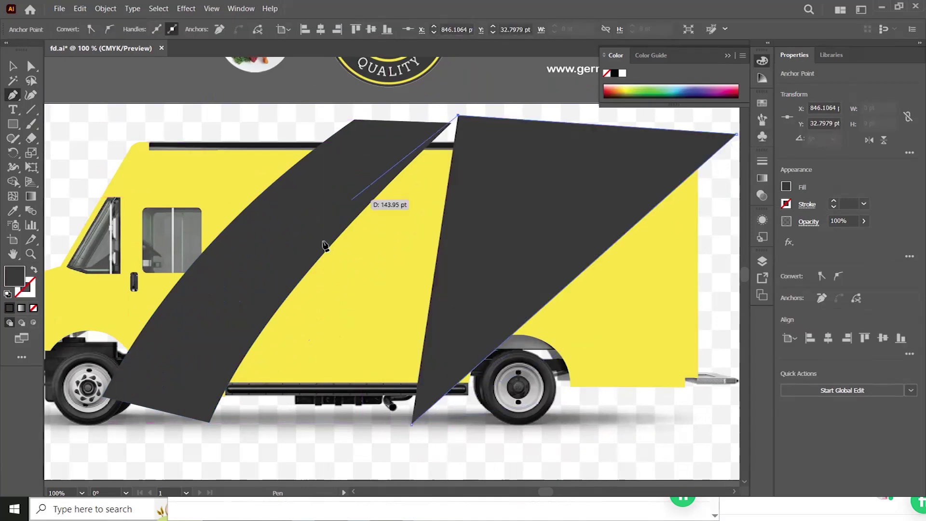
left_click(172, 433)
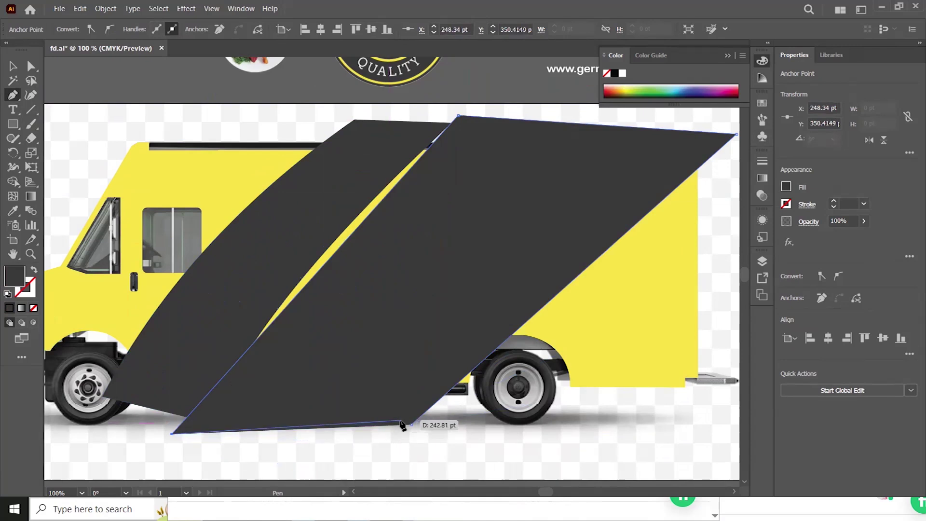
left_click(412, 425)
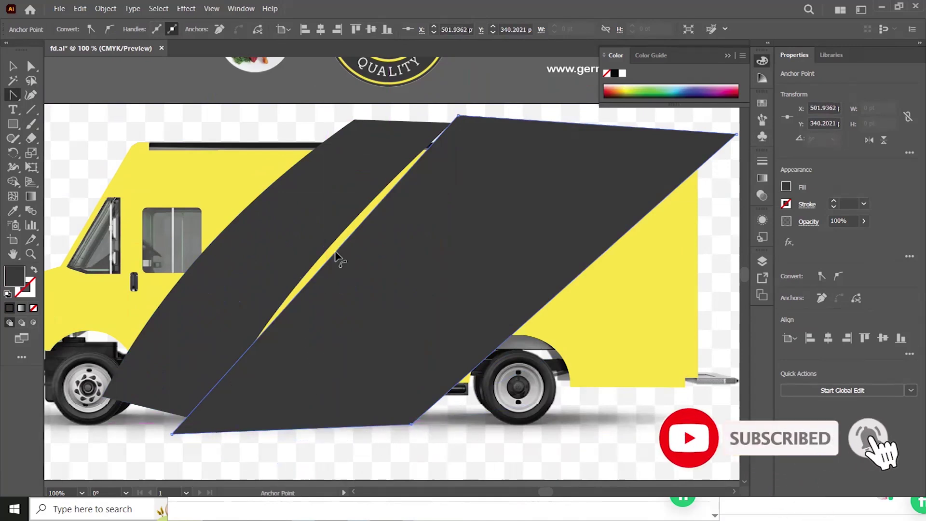
Step: Curve both long edges of the wide band to follow the first stripe with the Anchor Point tool
key("shift+c")
left_click_drag(333, 259, 320, 248)
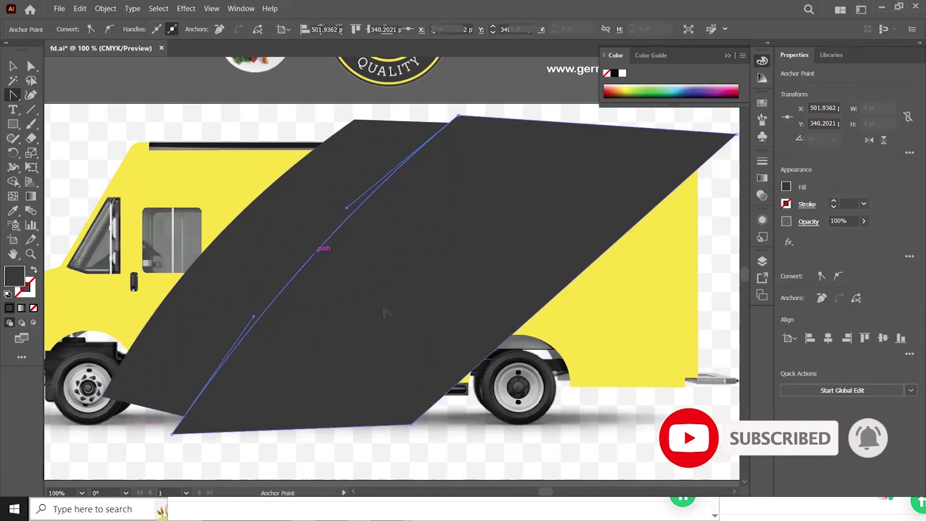
left_click_drag(545, 307, 518, 288)
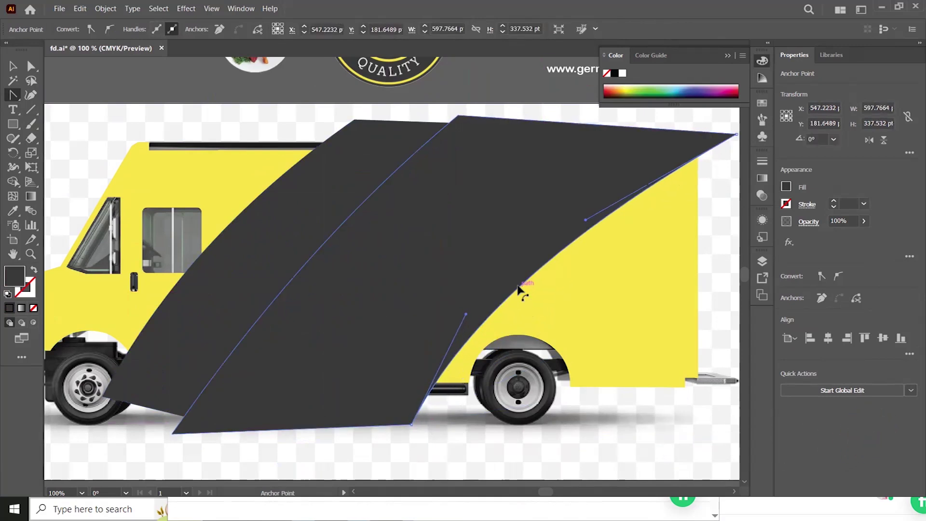
Step: Fill the wide band with black 000000
key("v")
left_click_drag(420, 246, 347, 268)
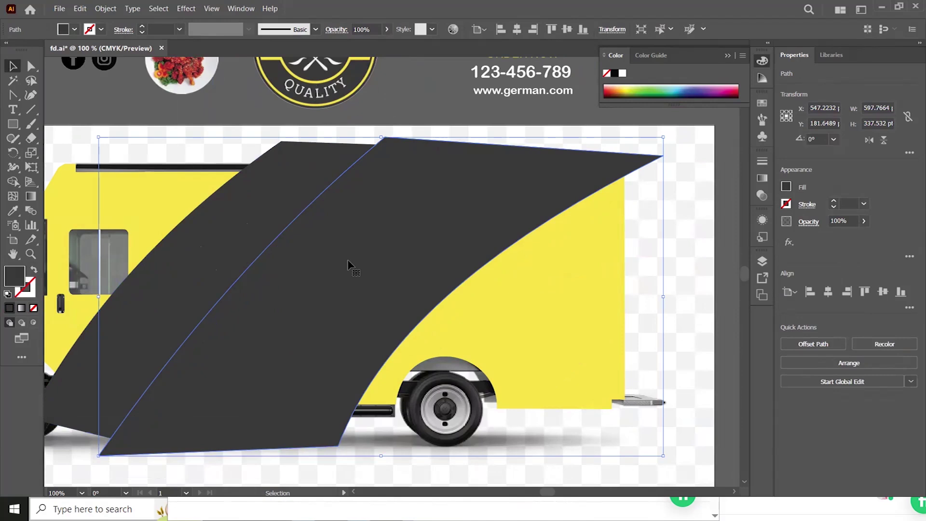
double_click(17, 277)
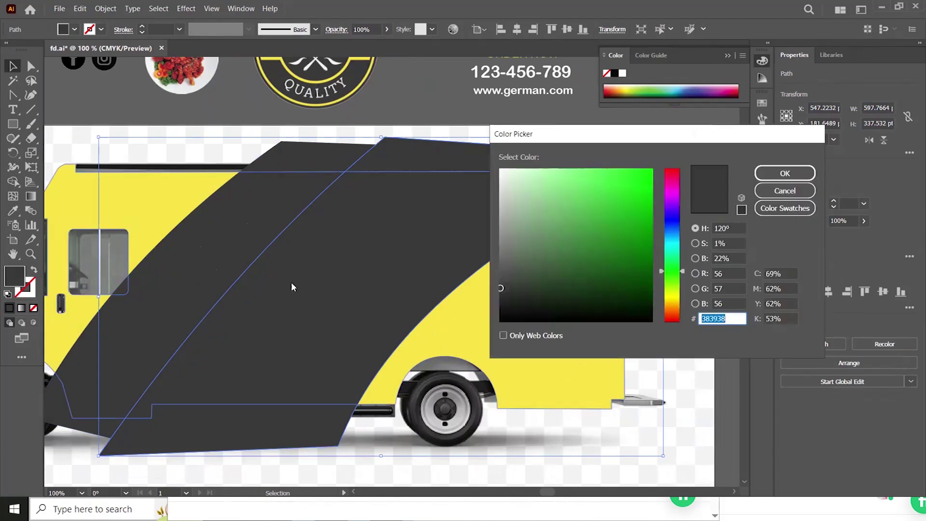
left_click_drag(508, 287, 501, 326)
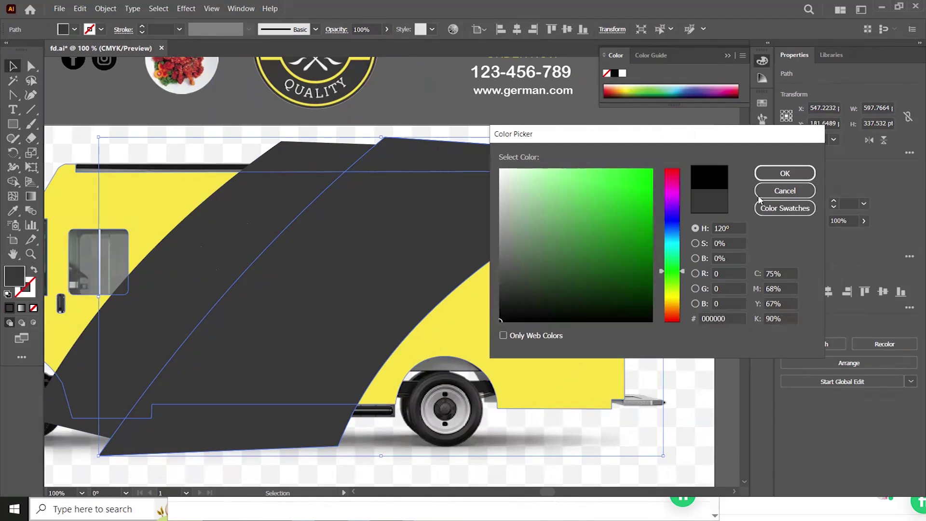
left_click(785, 173)
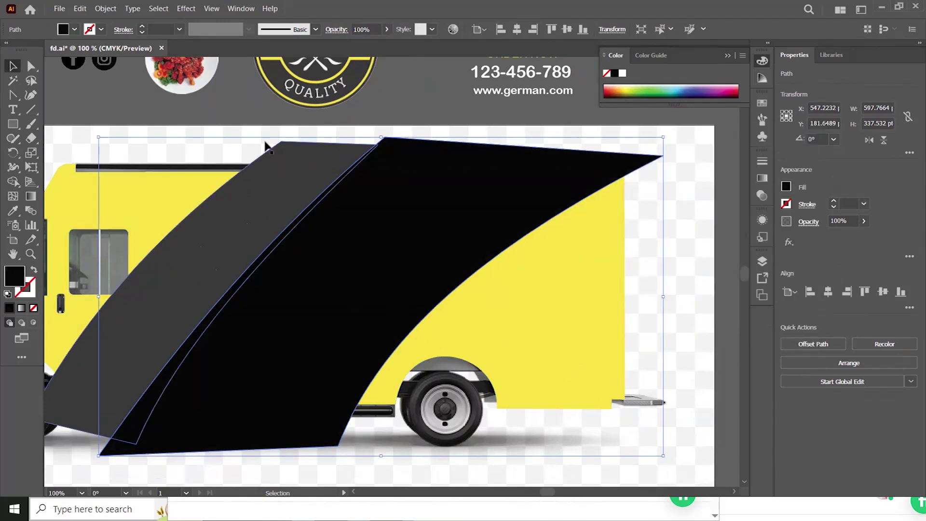
Step: Bring the round German Food logo to the front and place it on the black band at about X 544 pt, Y 131 pt
left_click(326, 88)
left_click_drag(326, 88, 341, 171)
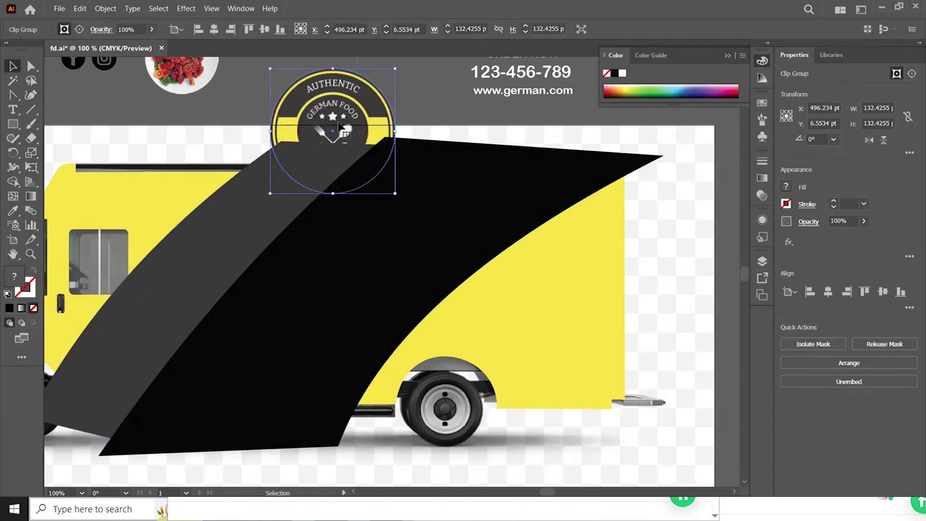
right_click(339, 114)
mouse_move(417, 295)
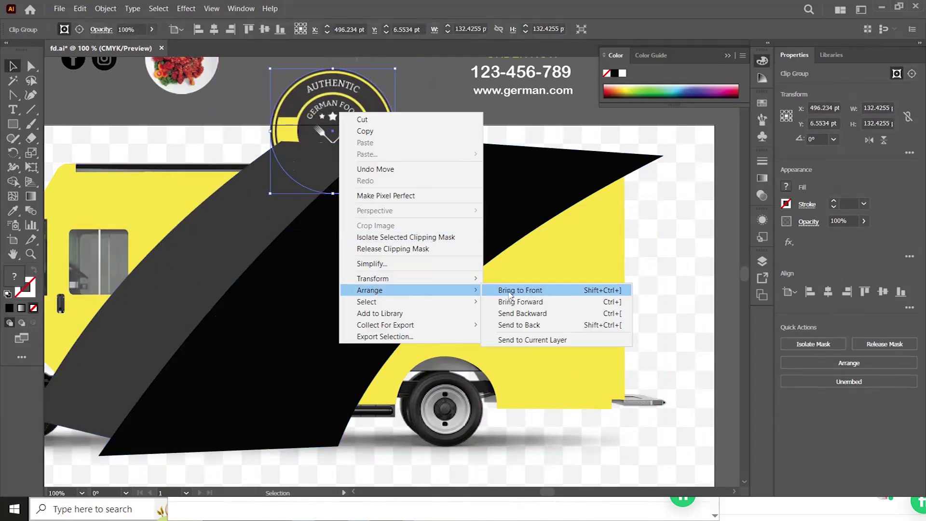
left_click(511, 293)
left_click_drag(375, 123, 389, 230)
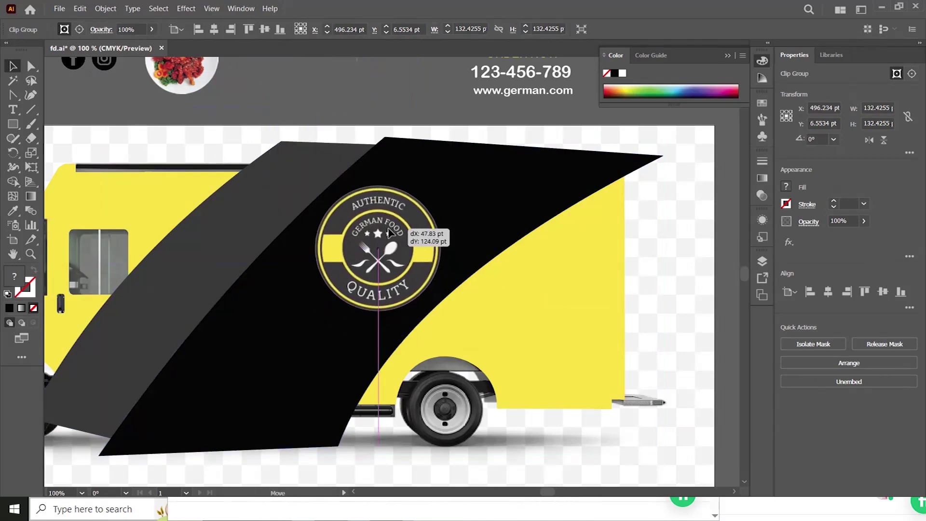
left_click_drag(389, 232, 389, 232)
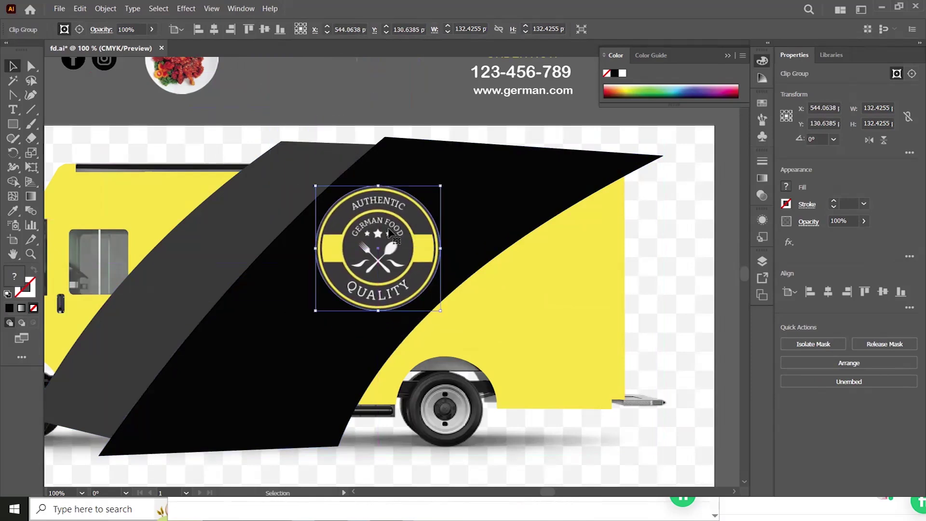
left_click_drag(253, 153, 320, 196)
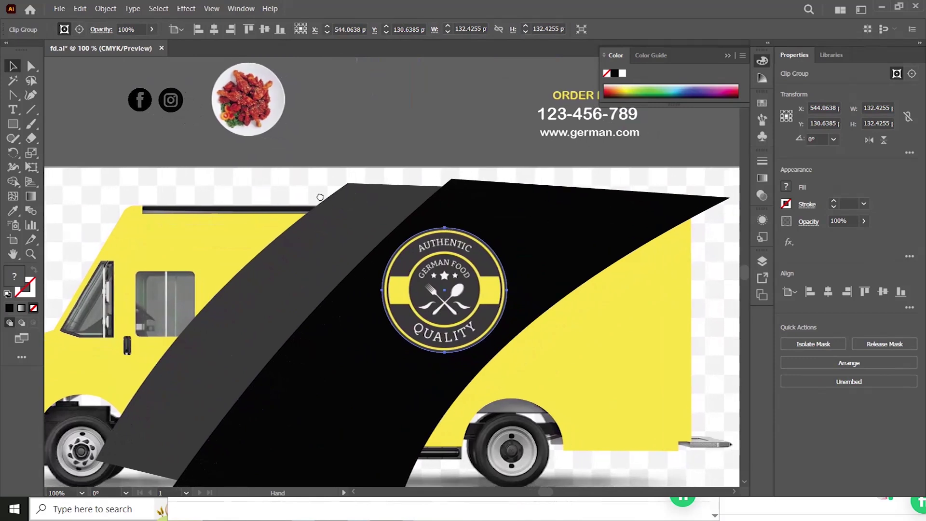
Step: Bring the round chicken wings plate to the front and place it on the dark grey band at about X 365 pt, Y 106 pt
left_click_drag(250, 109, 252, 198)
right_click(253, 199)
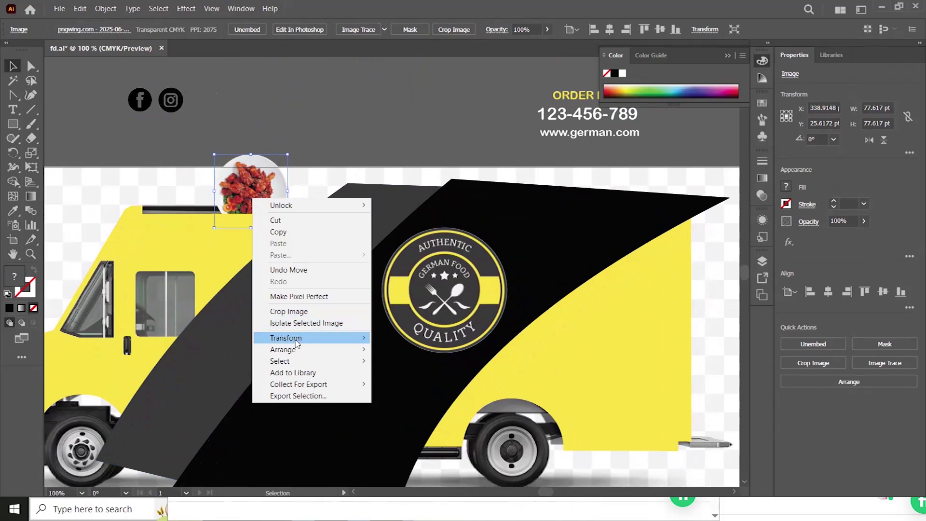
mouse_move(343, 349)
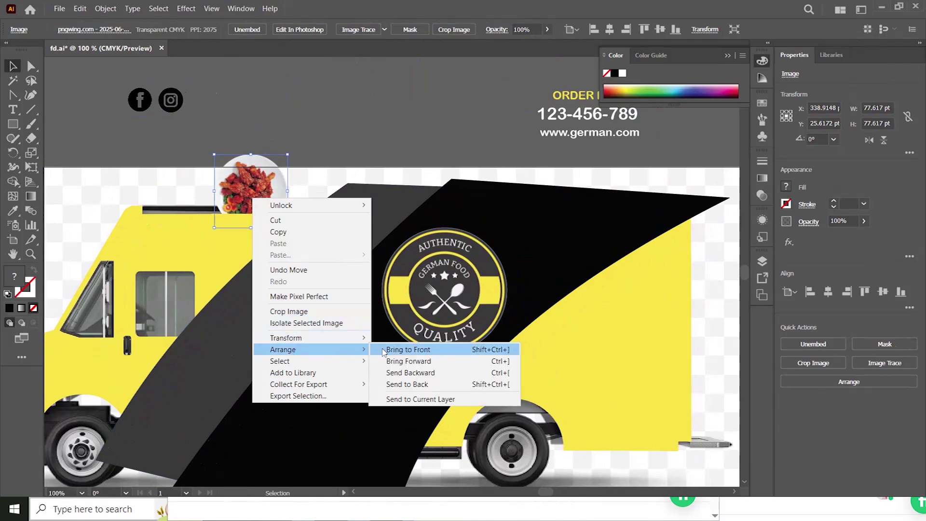
left_click(407, 349)
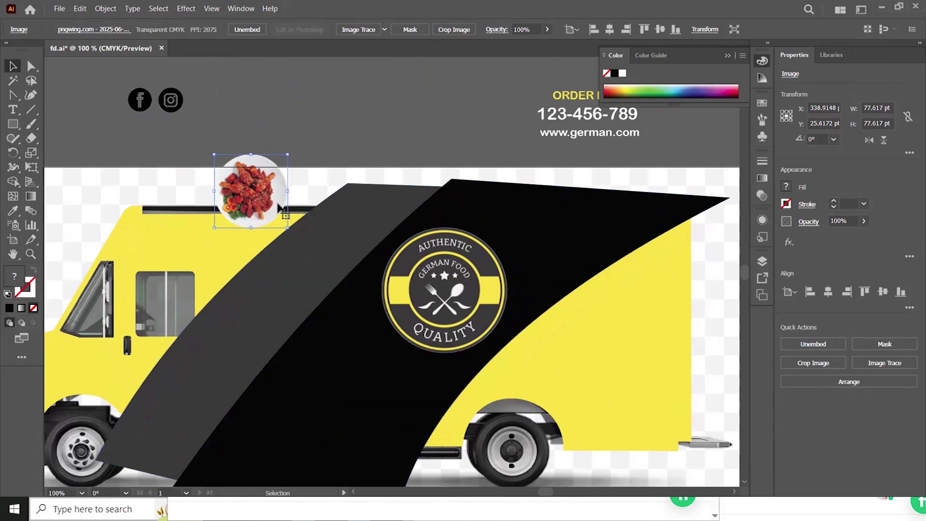
left_click_drag(261, 195, 284, 265)
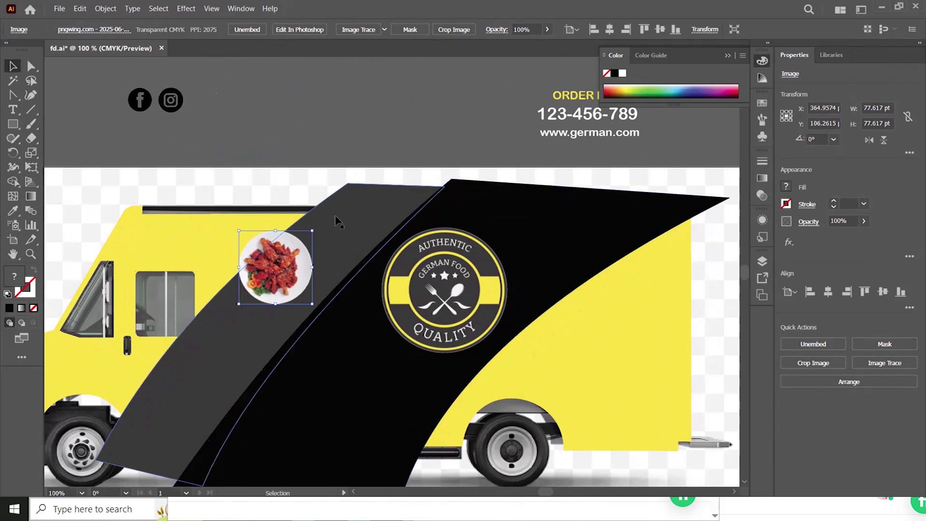
left_click(328, 126)
Step: Bring the burger image to the front, rotate it counterclockwise and place it near the upper rear corner of the yellow body
left_click_drag(589, 368, 444, 278)
left_click_drag(548, 454, 505, 235)
right_click(506, 233)
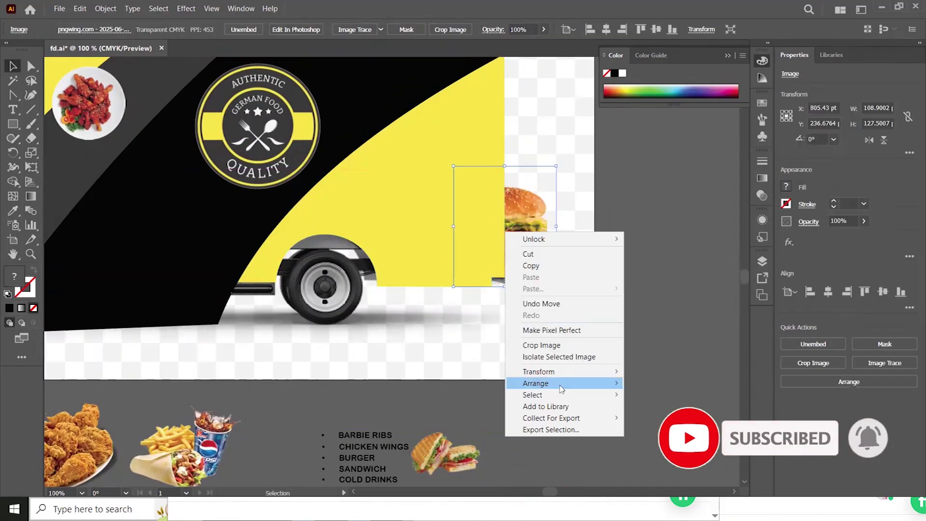
mouse_move(598, 384)
left_click(677, 390)
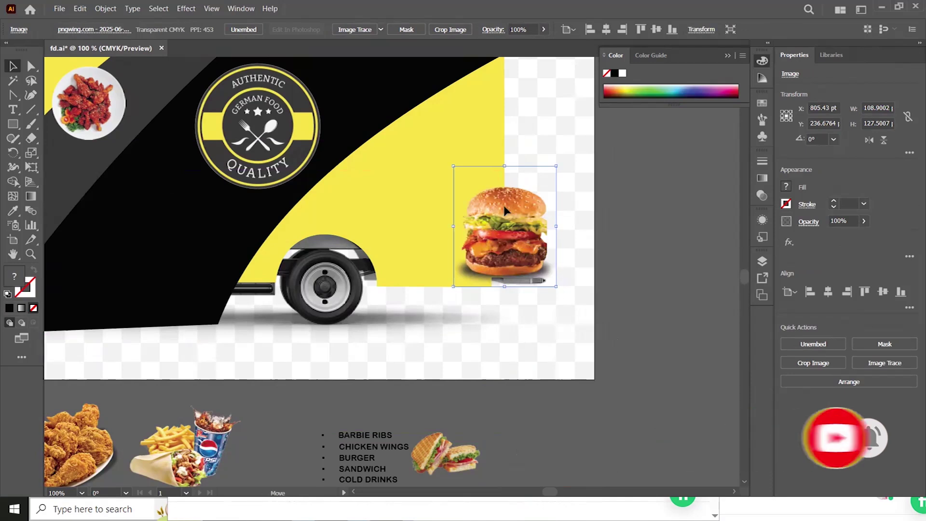
left_click_drag(521, 235, 485, 181)
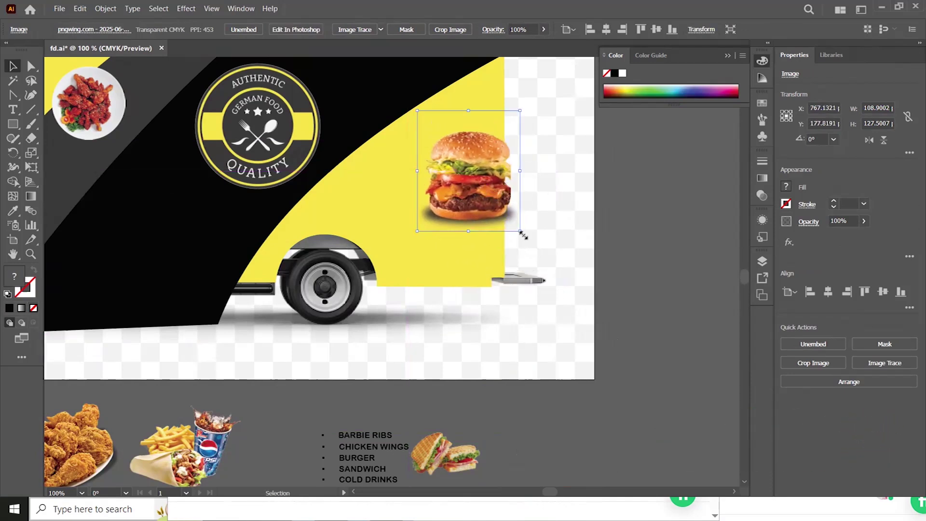
left_click_drag(521, 235, 543, 204)
left_click_drag(485, 191, 472, 143)
Step: Bring the sandwich image to the front and place it behind the rear wheel at about X 748 pt, Y 275 pt
left_click_drag(436, 456, 456, 292)
right_click(458, 292)
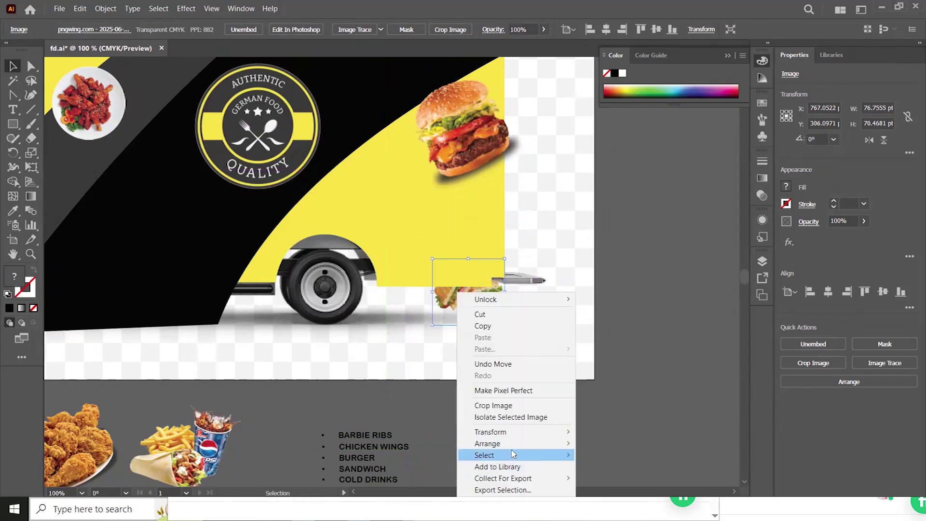
mouse_move(531, 443)
left_click(589, 443)
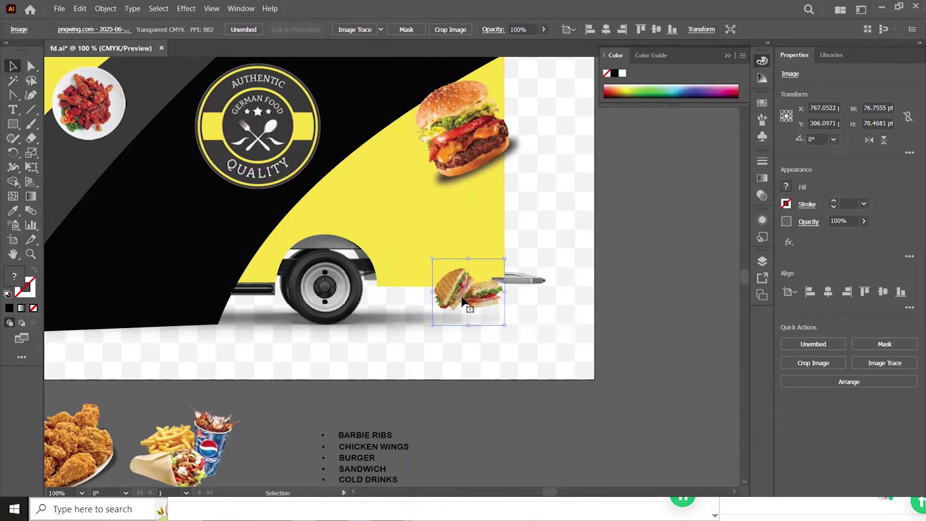
left_click_drag(457, 298, 440, 269)
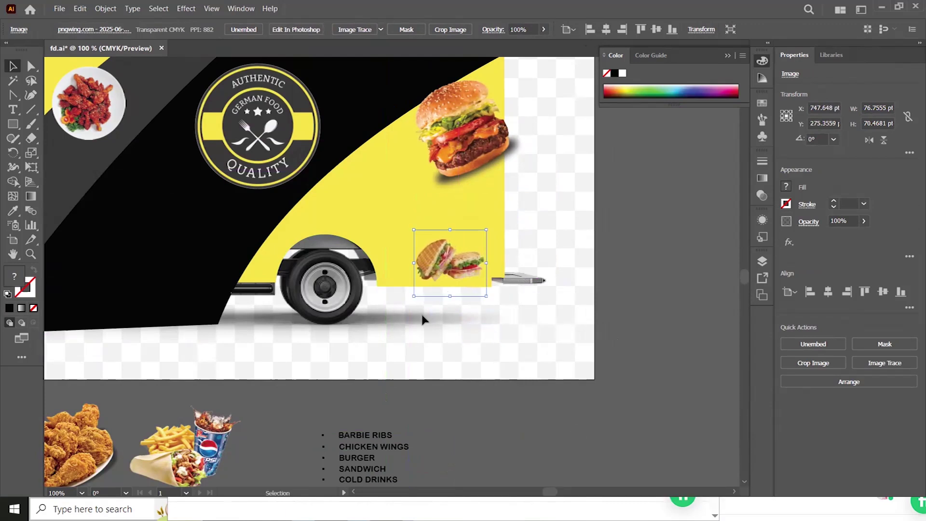
Step: Bring the wrap, fries and Pepsi image to the front and place it beside the rear wheel at about X 526 pt, Y 280 pt
left_click_drag(393, 332, 592, 307)
left_click_drag(410, 362, 444, 289)
right_click(445, 295)
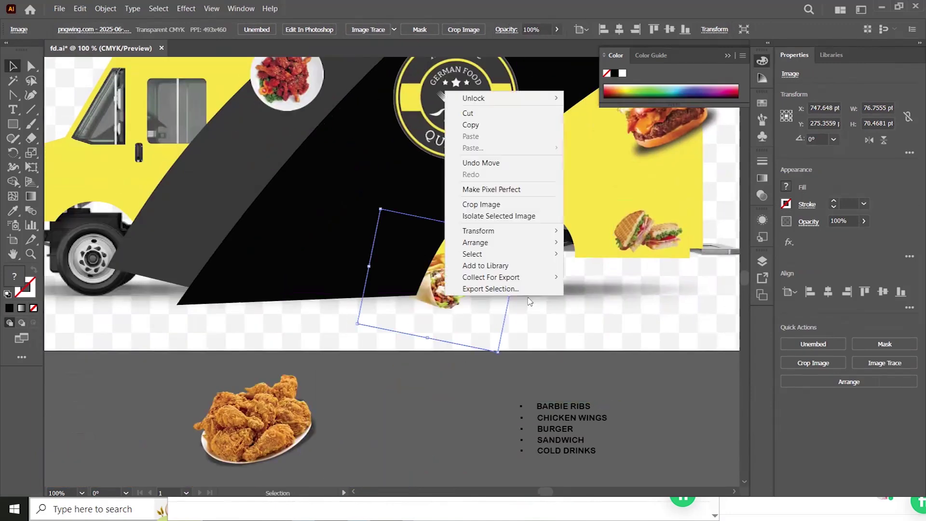
mouse_move(475, 242)
left_click(583, 243)
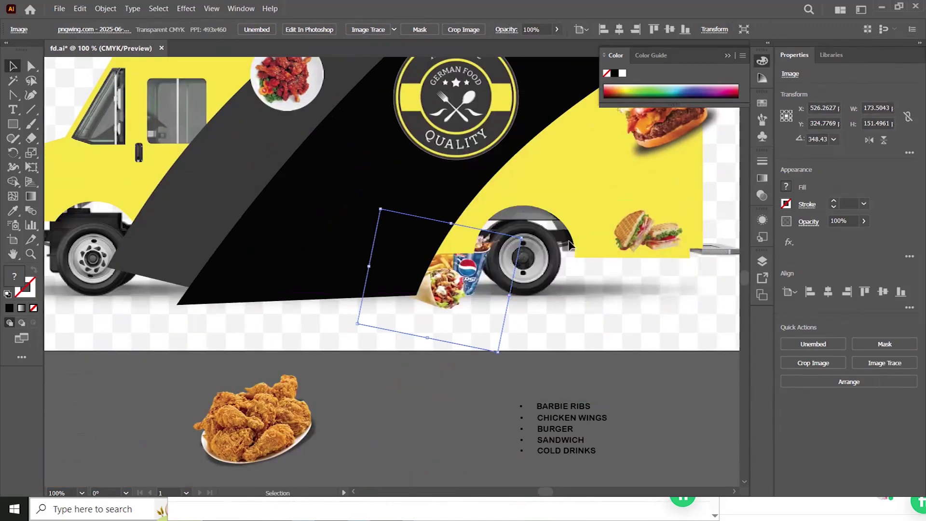
left_click_drag(461, 280, 456, 230)
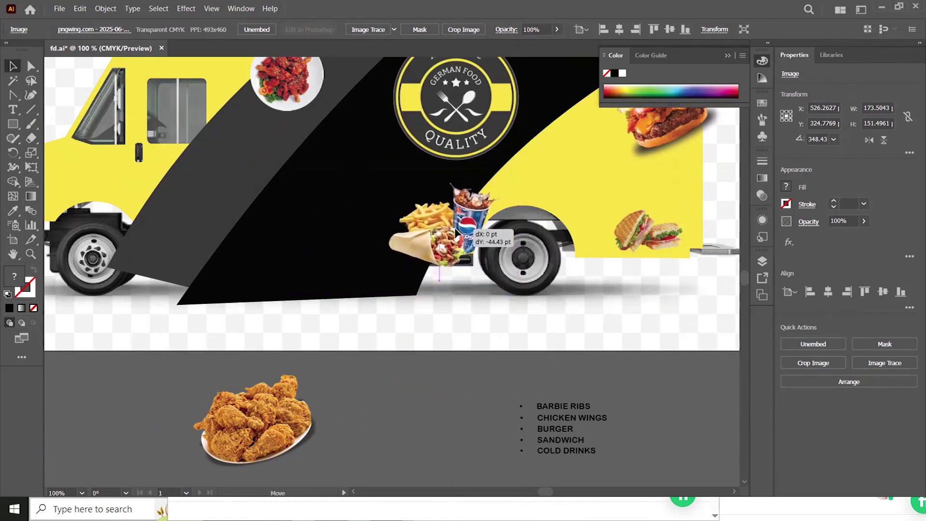
left_click_drag(456, 233, 456, 233)
Step: Bring the fried chicken plate to the front and place it on the black band at about X 433 pt, Y 261 pt
left_click_drag(246, 436, 320, 302)
right_click(320, 302)
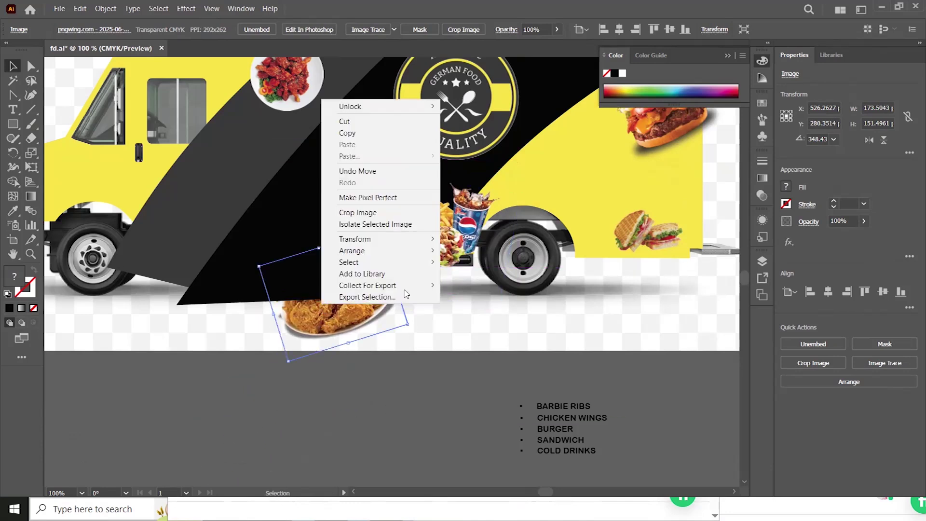
mouse_move(352, 251)
left_click(466, 262)
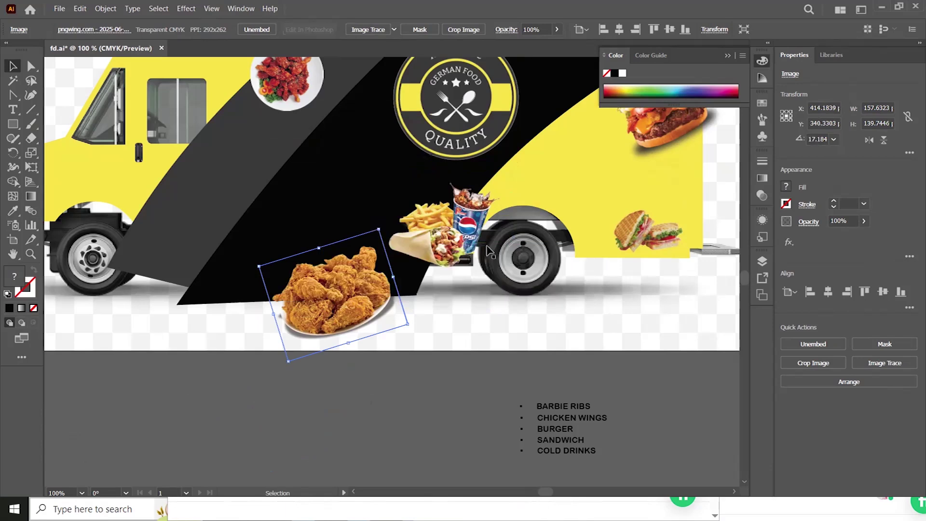
left_click_drag(337, 307, 358, 234)
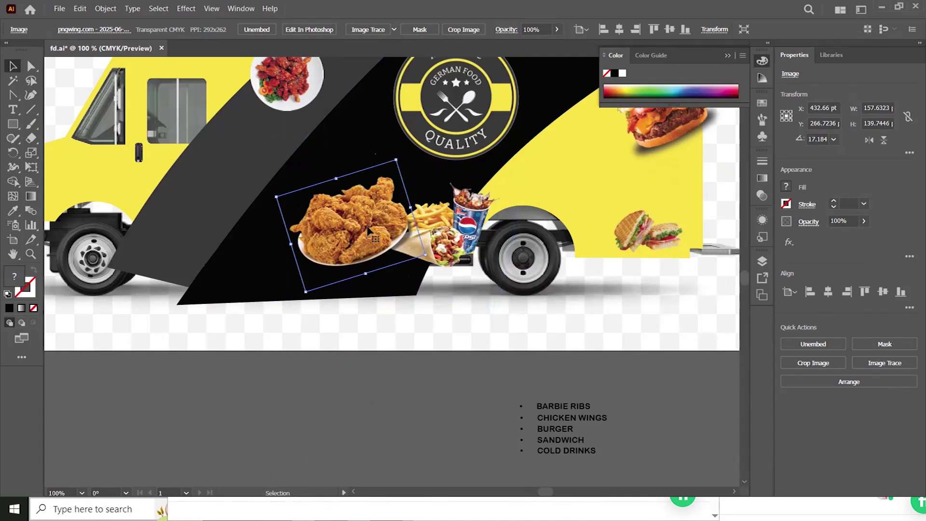
left_click_drag(338, 233, 340, 227)
Step: Place the bulleted menu list from BARBIE RIBS to COLD DRINKS in front of the yellow rear area, between the burger and the wheel
left_click_drag(276, 110, 155, 101)
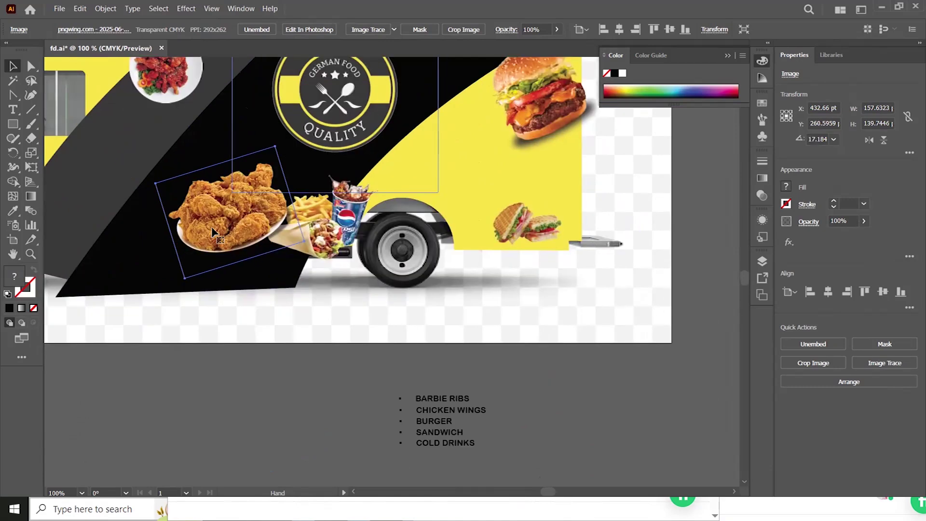
left_click(434, 425)
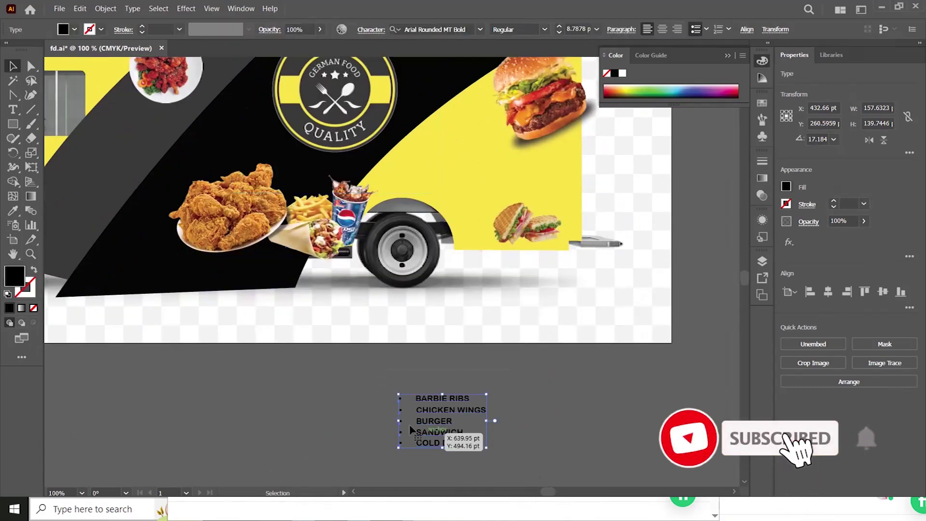
left_click(442, 395)
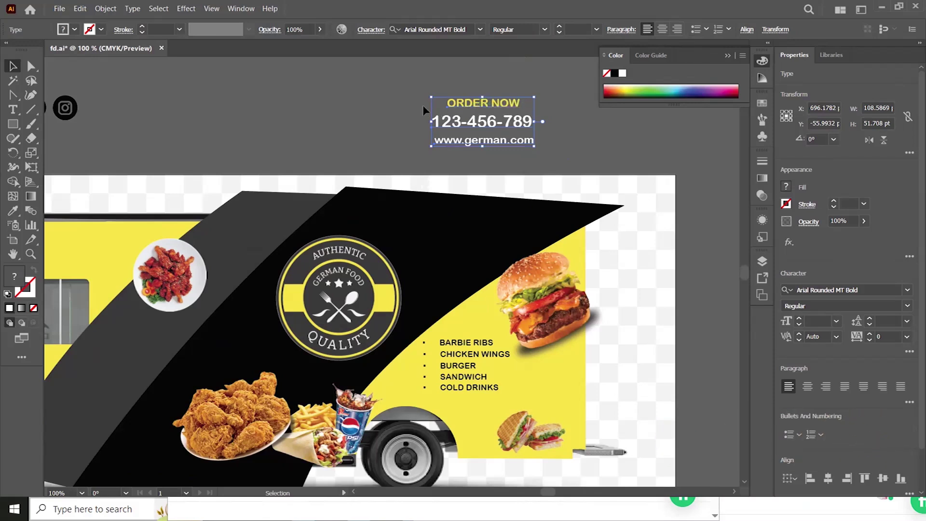
Step: Bring the ORDER NOW contact text to the front and place it on the black band at about X 661 pt, Y 80 pt
right_click(459, 113)
mouse_move(513, 357)
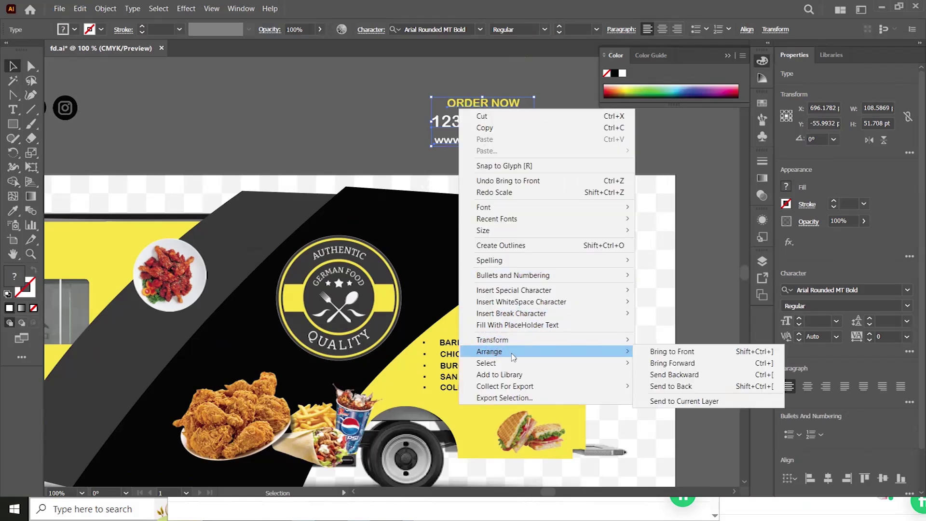
left_click(661, 357)
left_click_drag(484, 106, 452, 235)
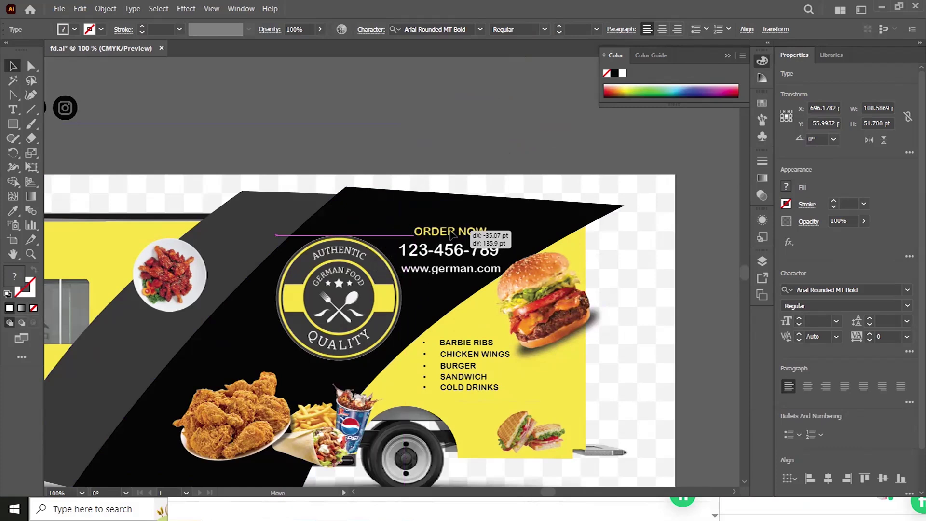
left_click_drag(452, 234, 452, 235)
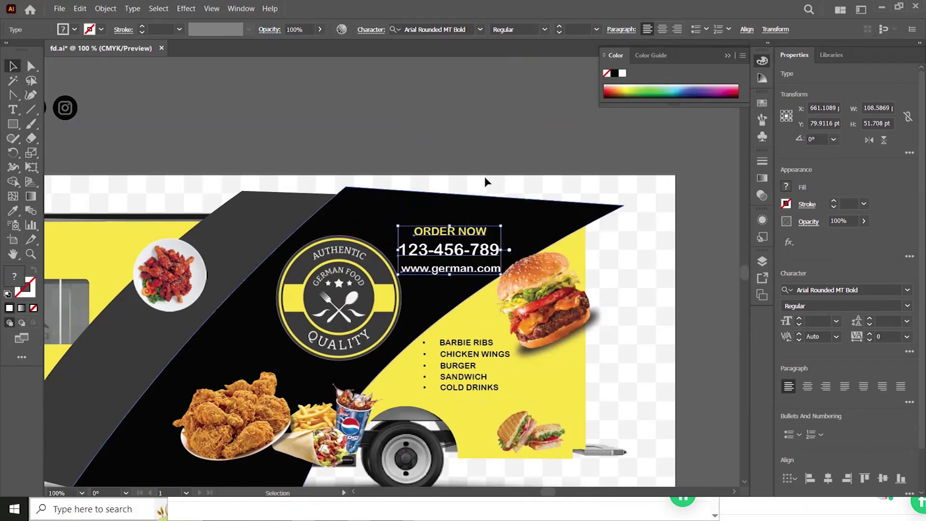
Step: Bring the Facebook and Instagram icons to the front and place them above the side window at about X 246 pt, Y 89 pt
scroll(410, 144, "left", 4)
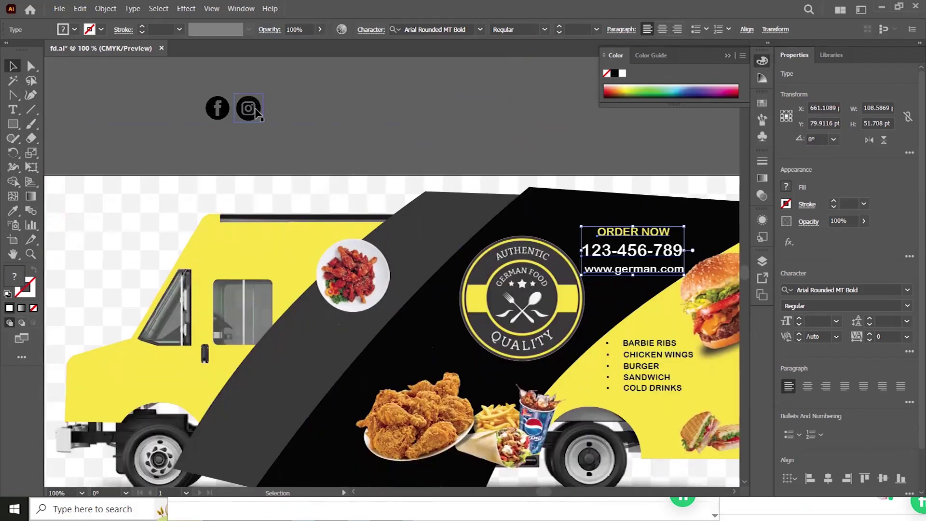
left_click_drag(291, 120, 251, 189)
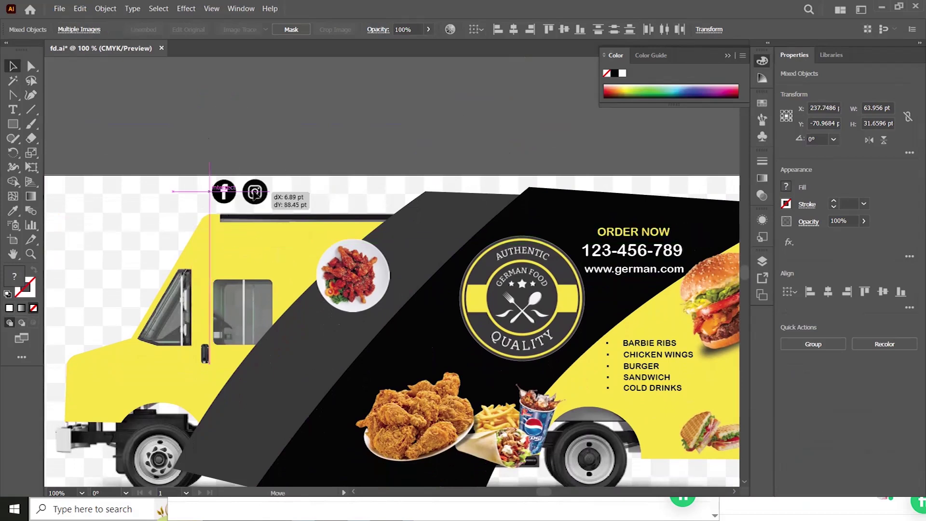
right_click(255, 193)
mouse_move(309, 319)
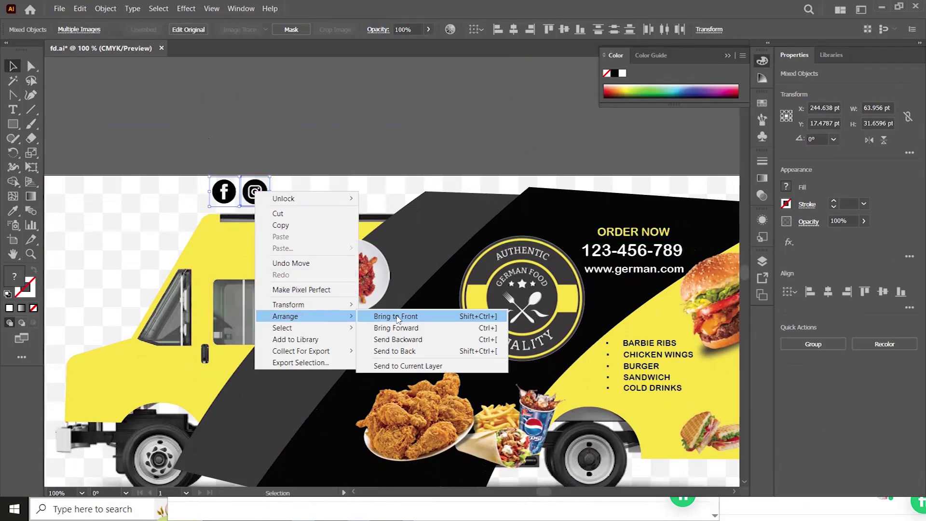
left_click(386, 316)
left_click_drag(262, 192, 262, 261)
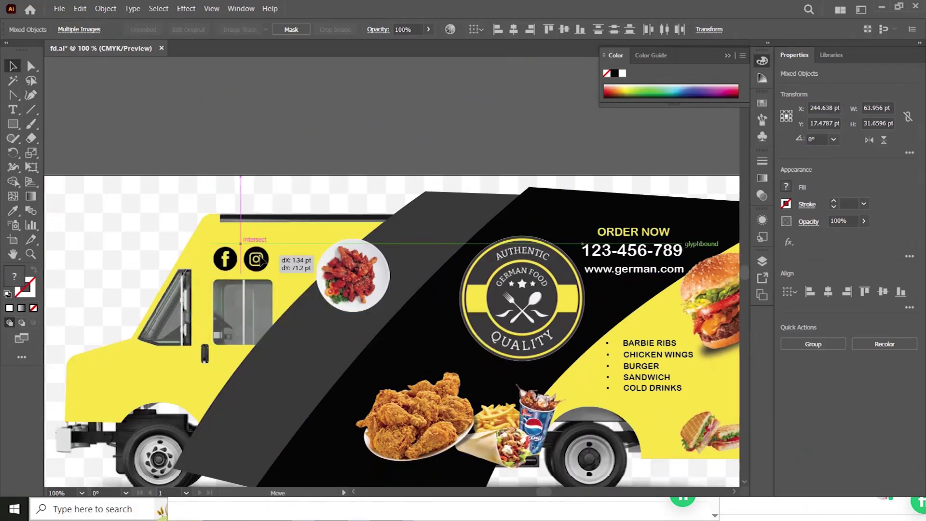
left_click_drag(259, 261, 259, 260)
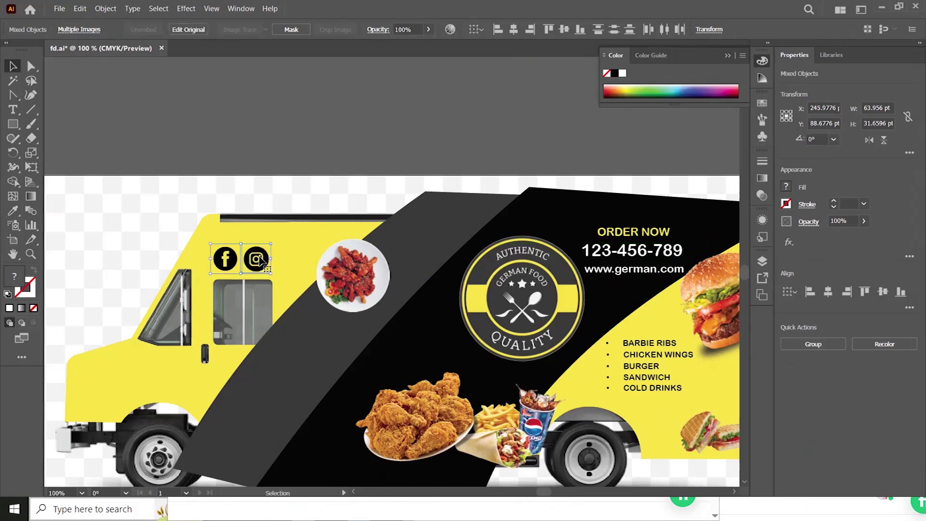
left_click(296, 128)
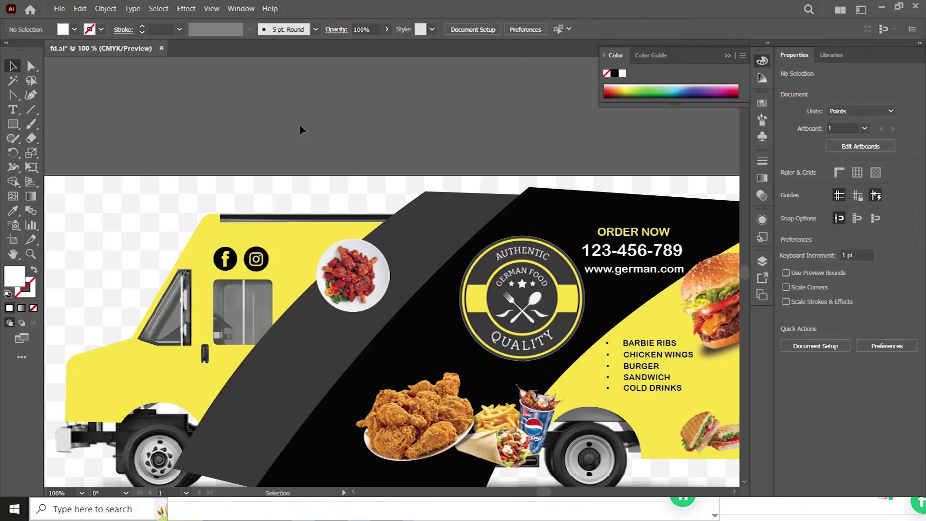
Step: Copy the yellow truck body, paste the duplicate in front in the same place and bring it above all artwork
left_click_drag(328, 346, 309, 208)
scroll(309, 208, "up", 2)
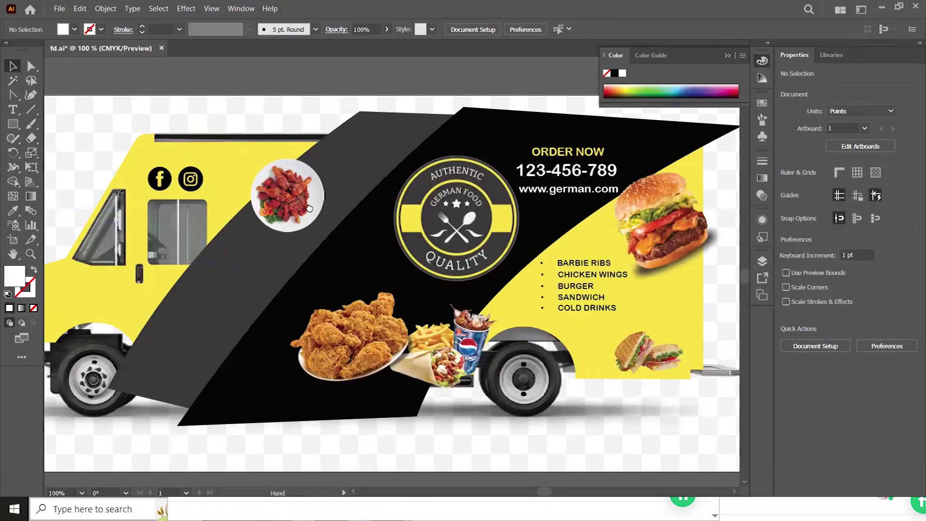
left_click_drag(309, 208, 320, 208)
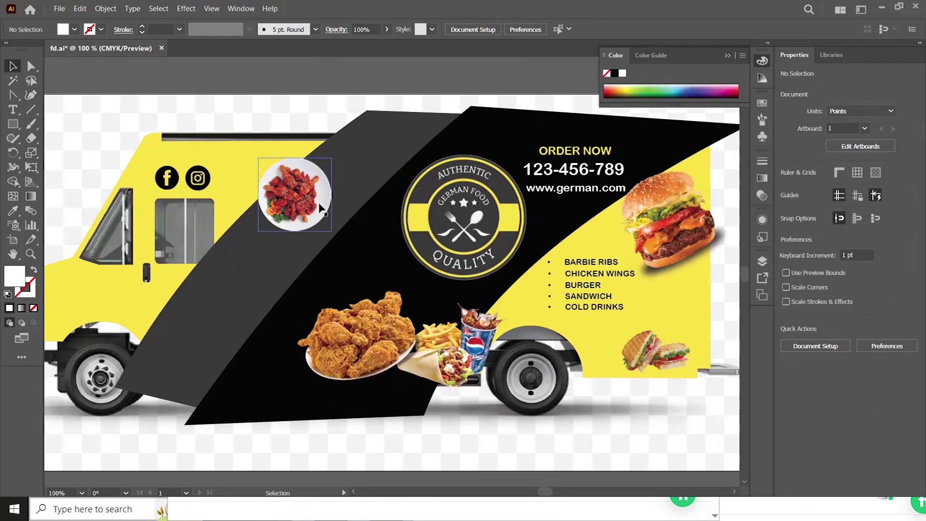
left_click(96, 316)
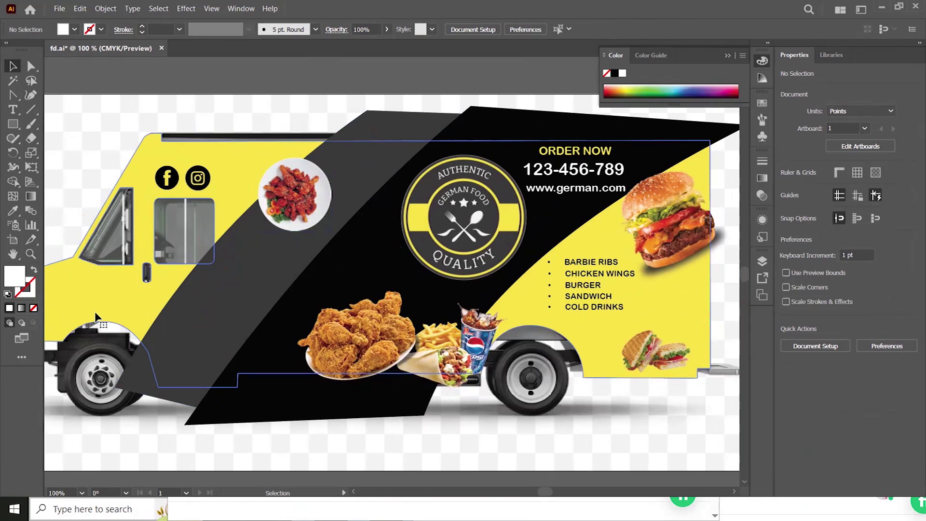
key("a")
key("v")
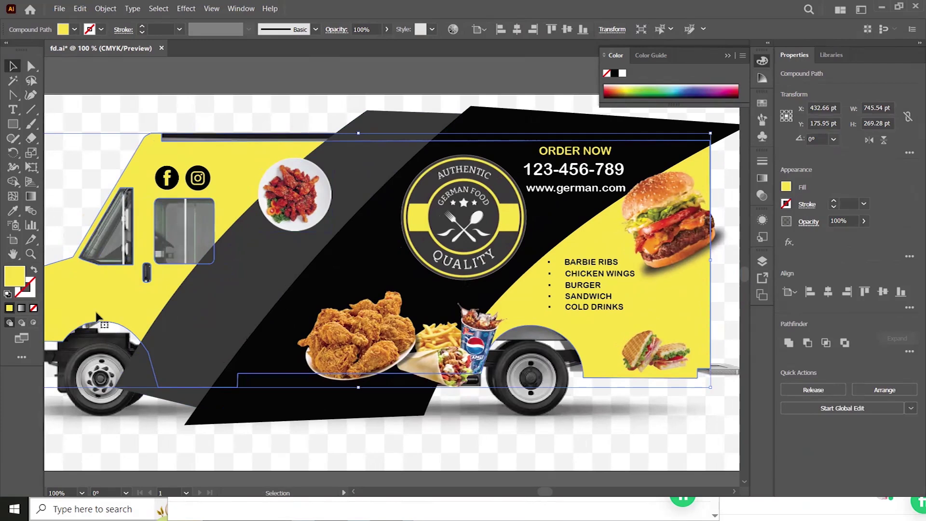
right_click(101, 307)
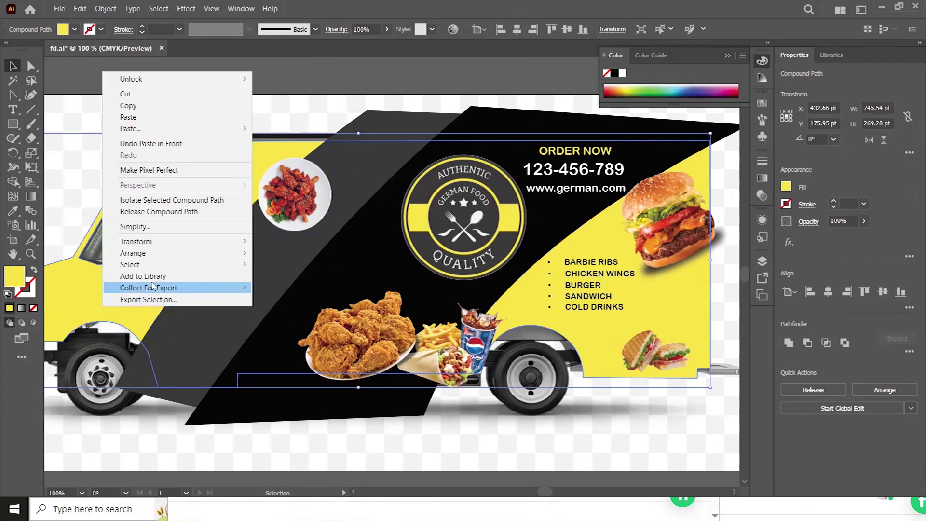
mouse_move(157, 252)
left_click(273, 253)
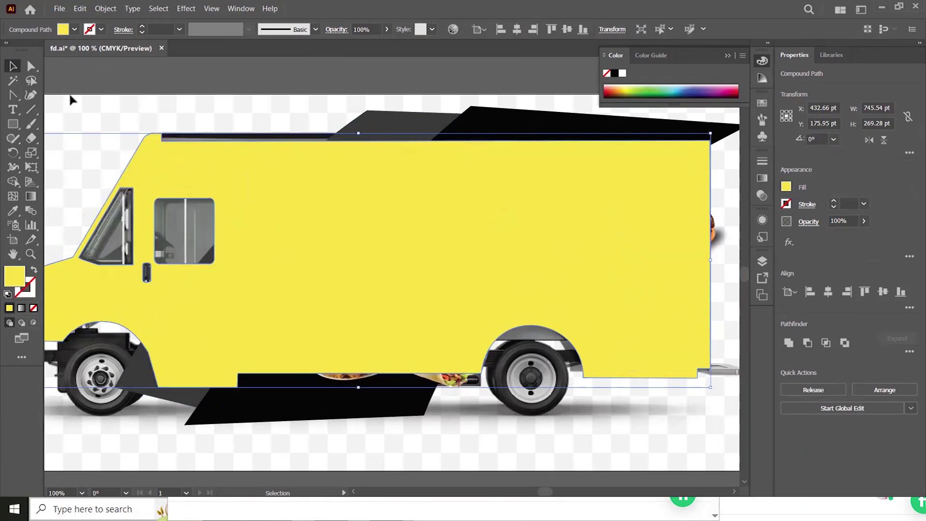
Step: Select all the wrap artwork with the yellow body duplicate and make a clipping mask so it is trimmed to the truck's shape
left_click_drag(67, 84, 700, 425)
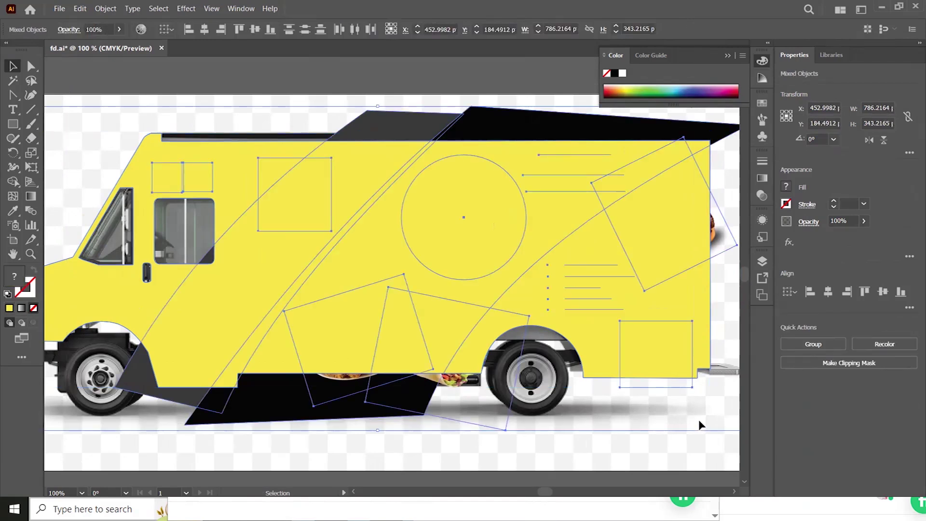
right_click(591, 401)
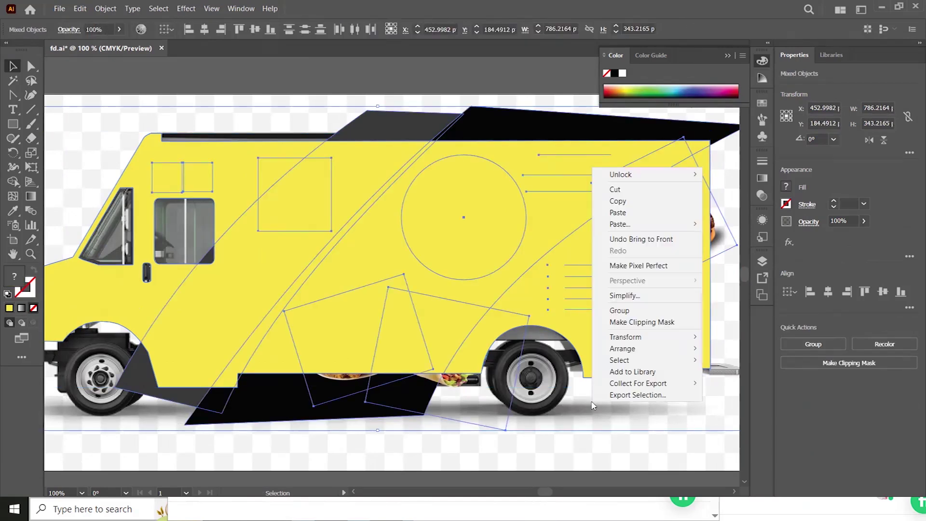
left_click(652, 322)
left_click(595, 436)
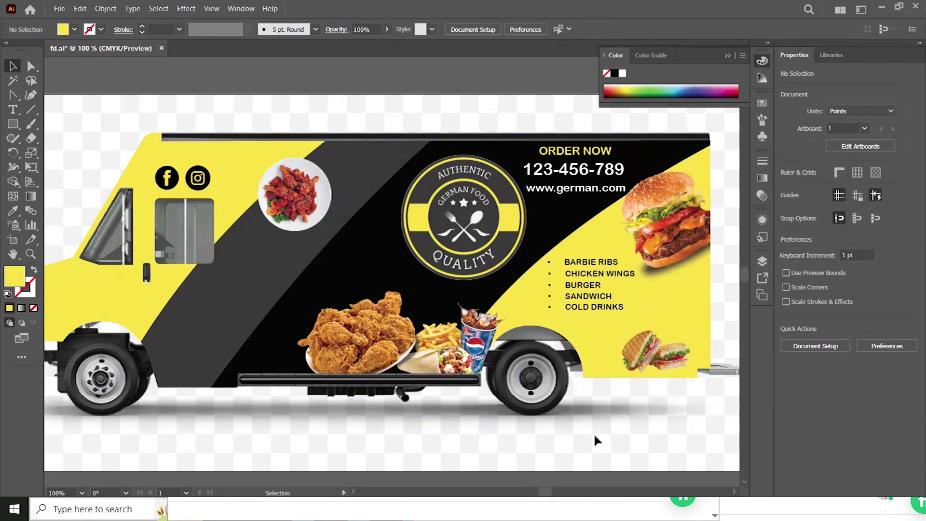
Step: Unlock all locked objects so the underlying truck photo can be edited
left_click_drag(340, 448, 423, 451)
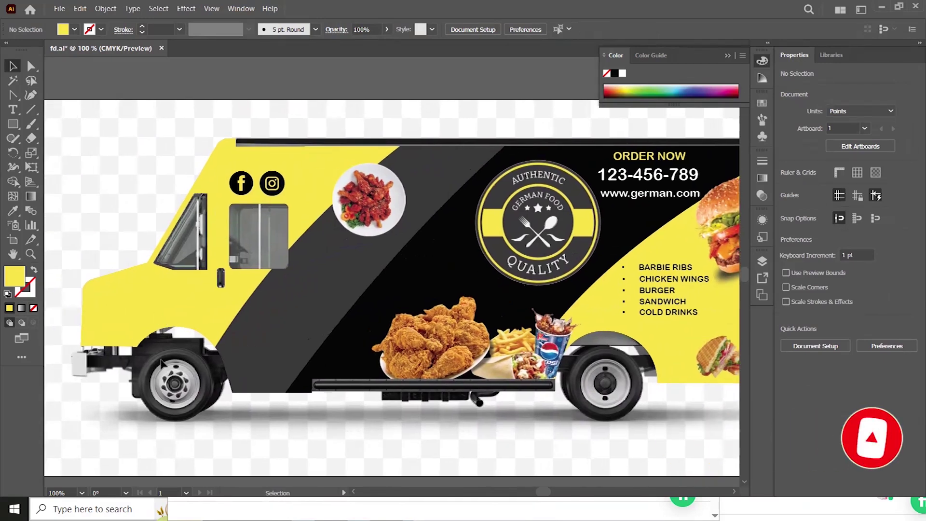
left_click(111, 10)
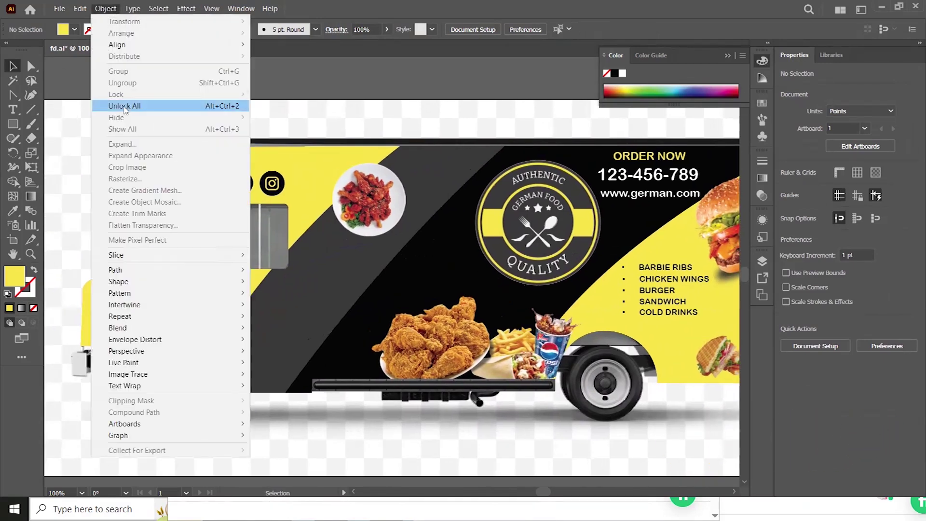
left_click(213, 106)
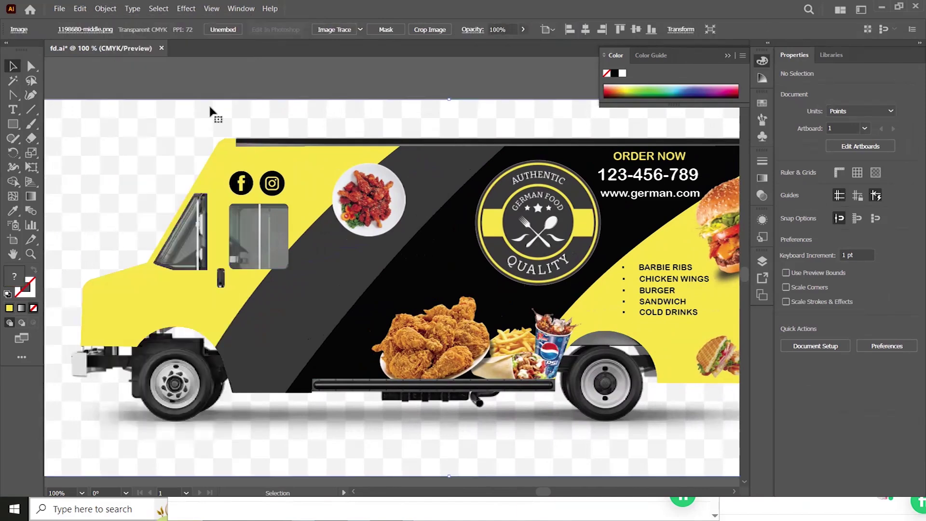
left_click_drag(279, 149, 278, 133)
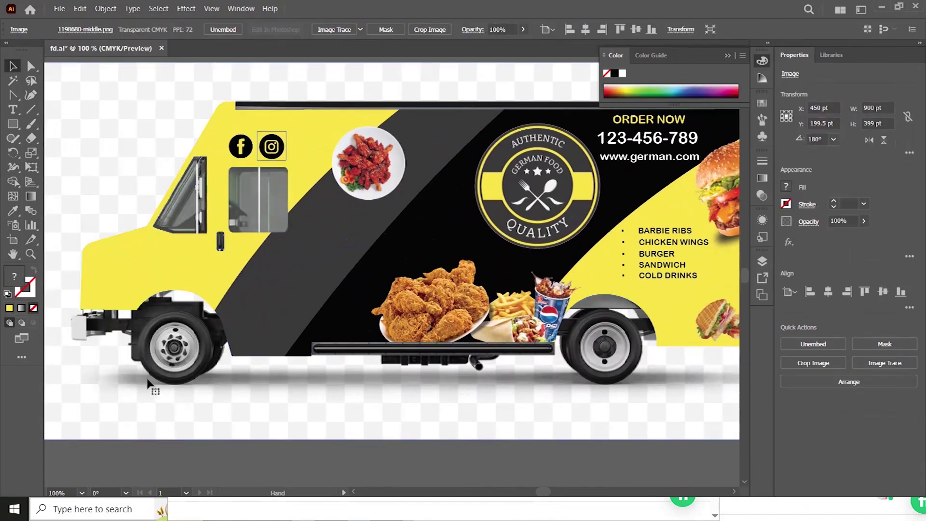
left_click_drag(159, 371, 160, 371)
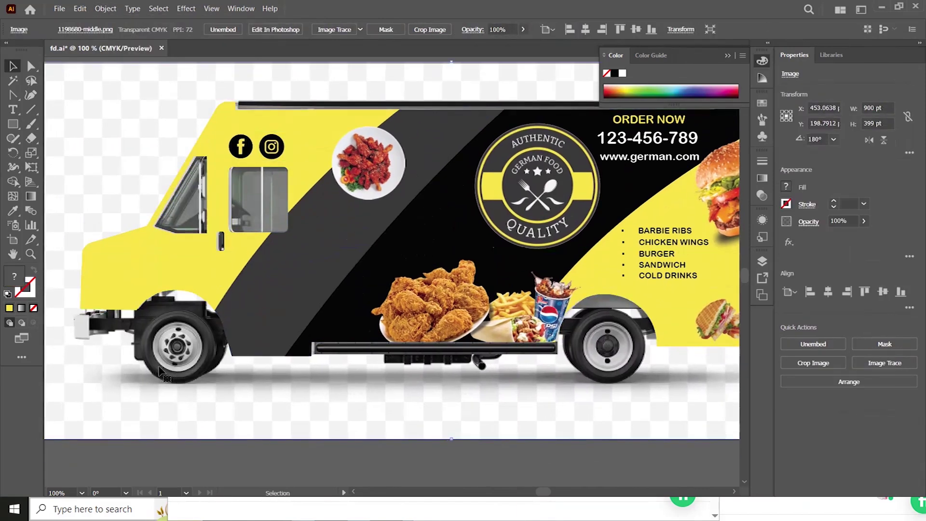
key("a")
key("v")
key("ctrl+z")
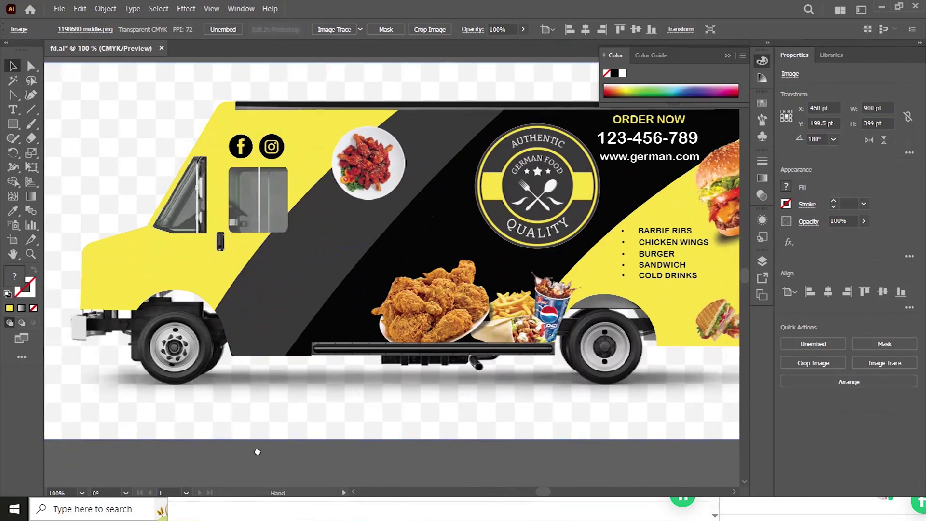
Step: Duplicate the truck photo in front in the same place and bring the copy above all artwork
left_click_drag(260, 456, 222, 388)
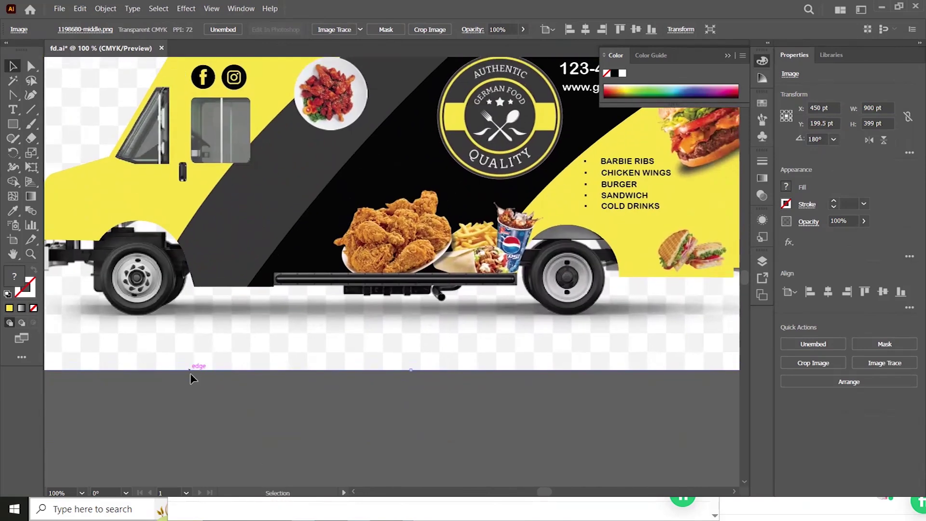
right_click(193, 337)
key("Escape")
key("a")
key("v")
right_click(192, 341)
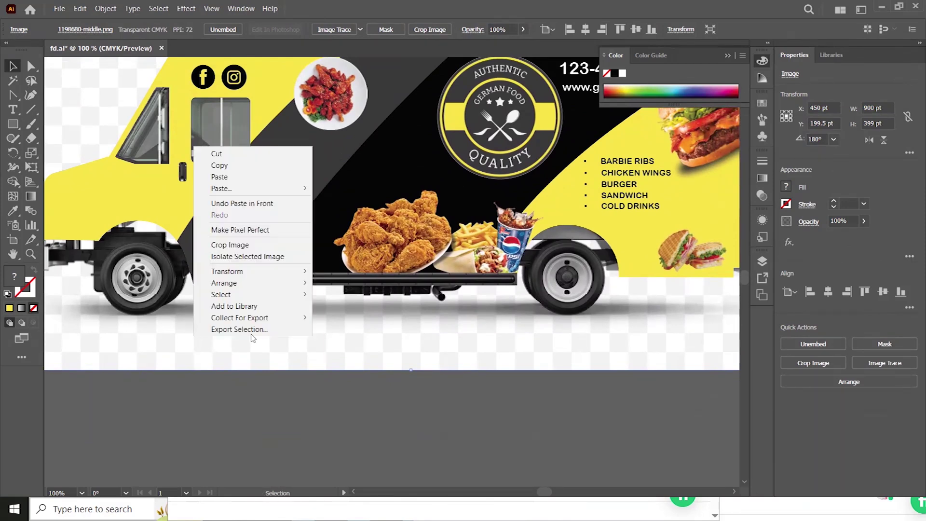
mouse_move(251, 283)
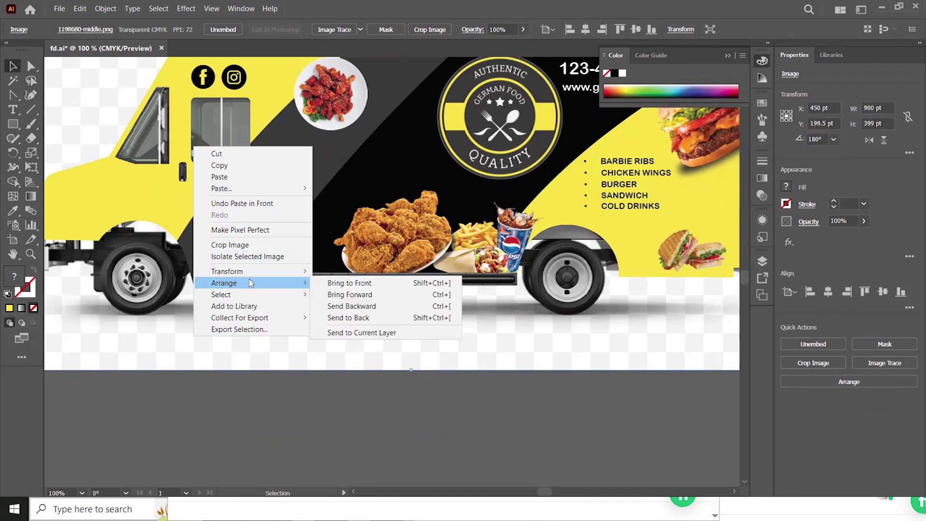
left_click(346, 283)
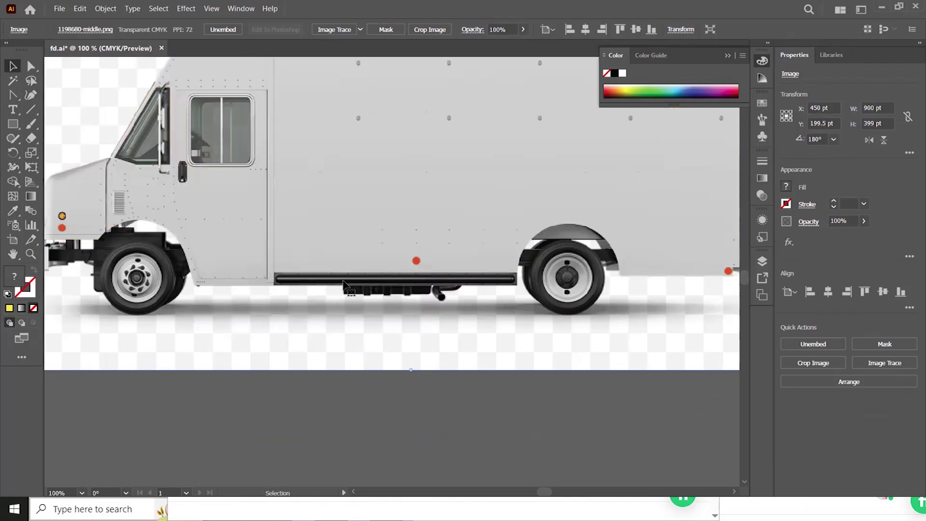
Step: Set the top truck photo's blending mode to Multiply and reduce its opacity to about 16%
left_click_drag(370, 246, 317, 375)
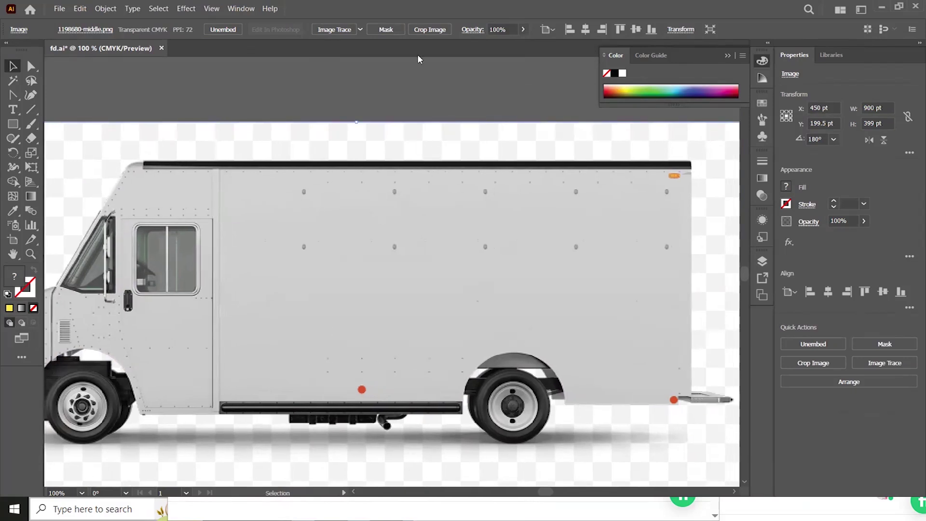
left_click(473, 30)
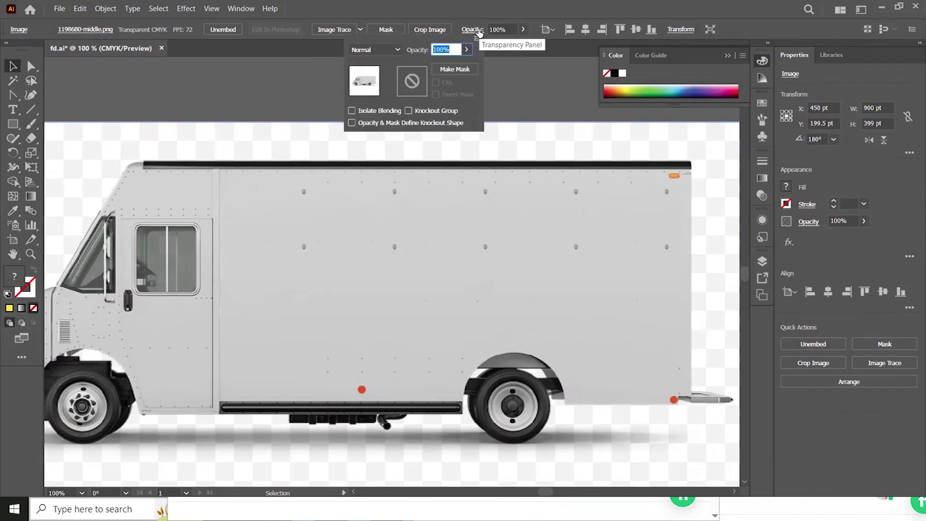
left_click(396, 50)
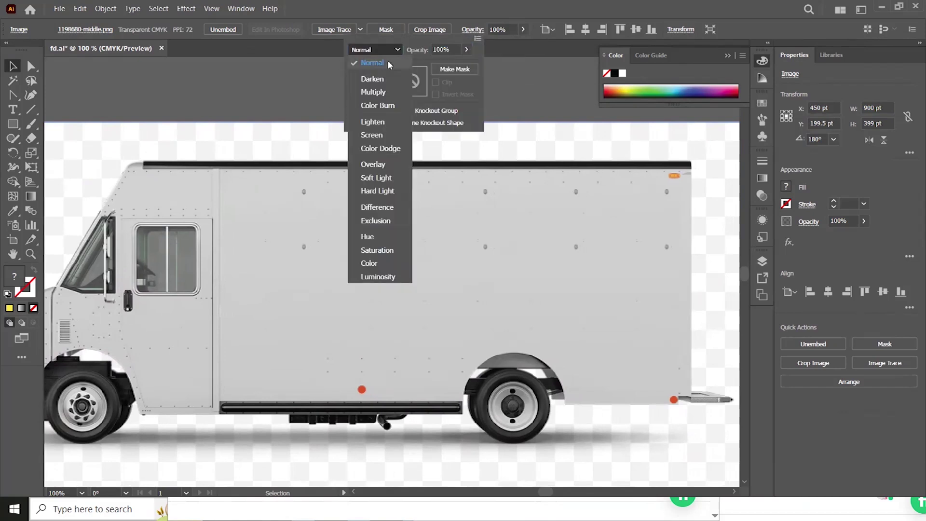
left_click(387, 90)
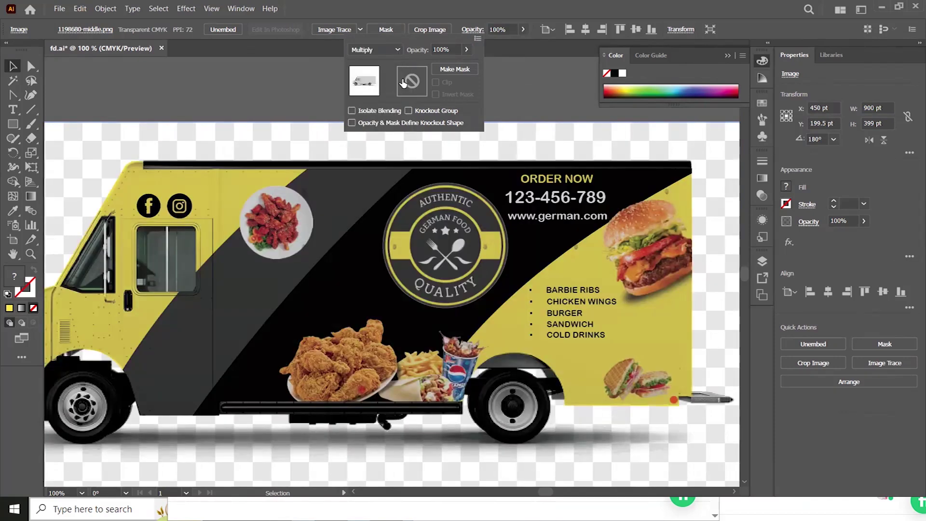
left_click(467, 49)
left_click_drag(464, 64, 425, 65)
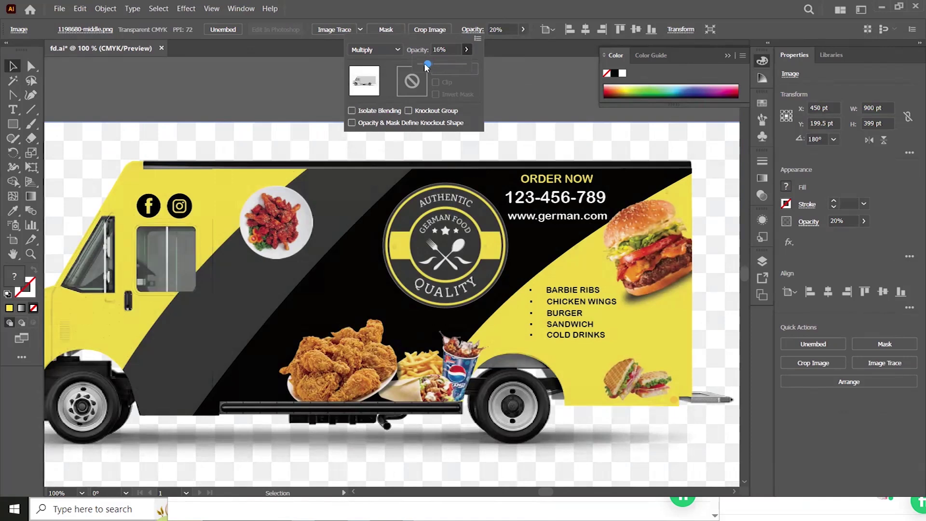